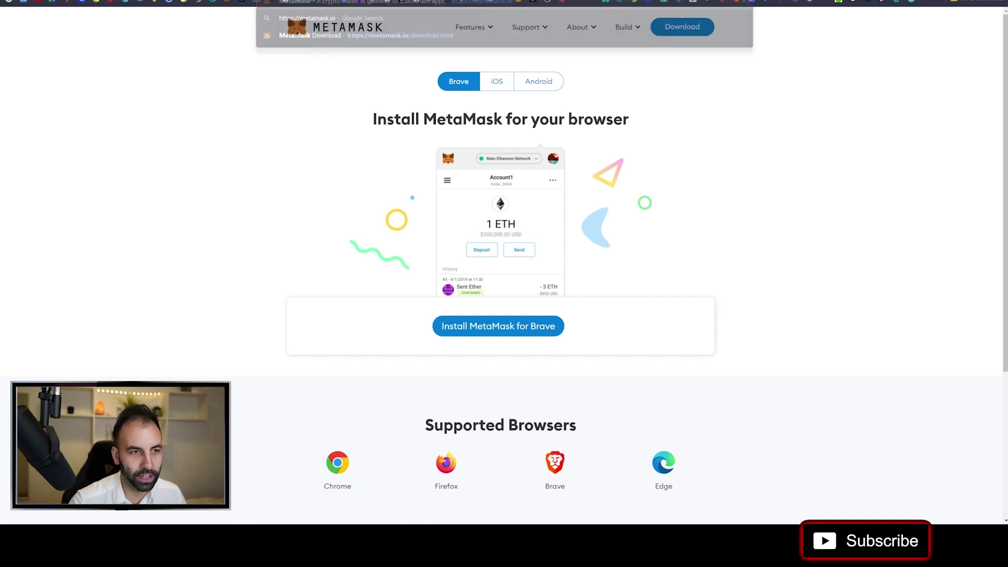
Step: Open metamask.io in the browser and go to its download page
{"action": "key", "text": "Return"}
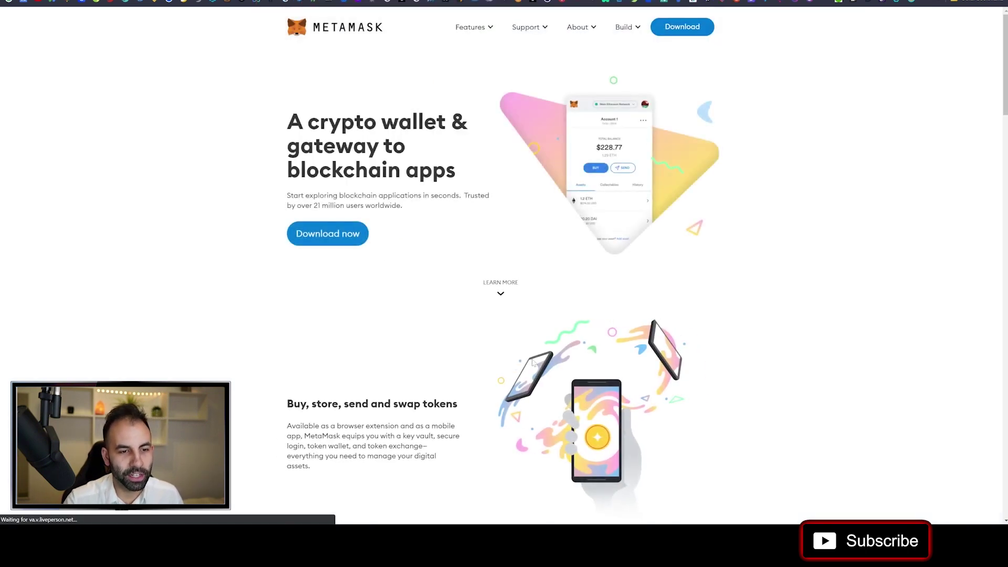
{"action": "left_click", "coordinate": [675, 32]}
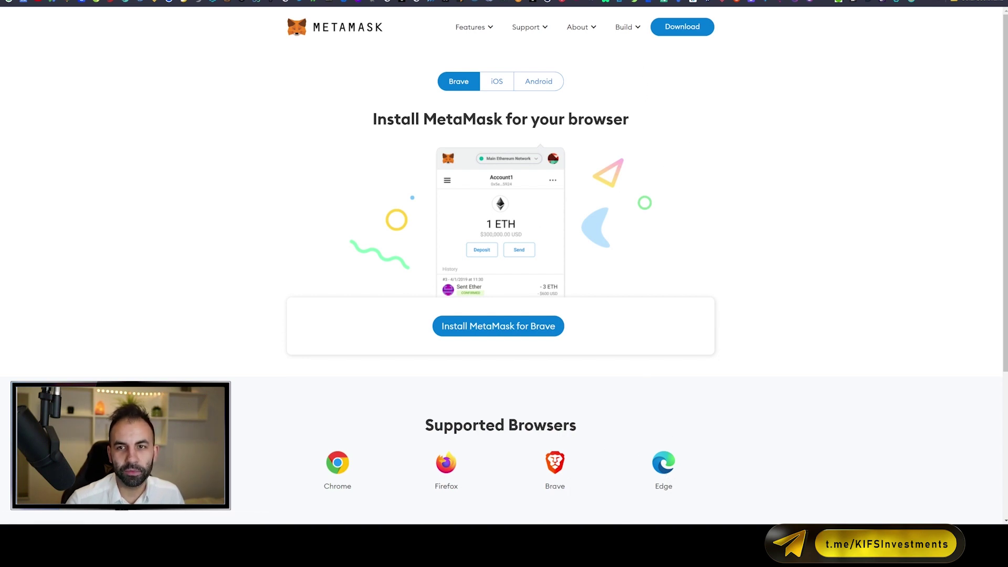
Step: Open the MetaMask wallet and view the Demo Account and its account options
{"action": "key", "text": "alt+shift+m"}
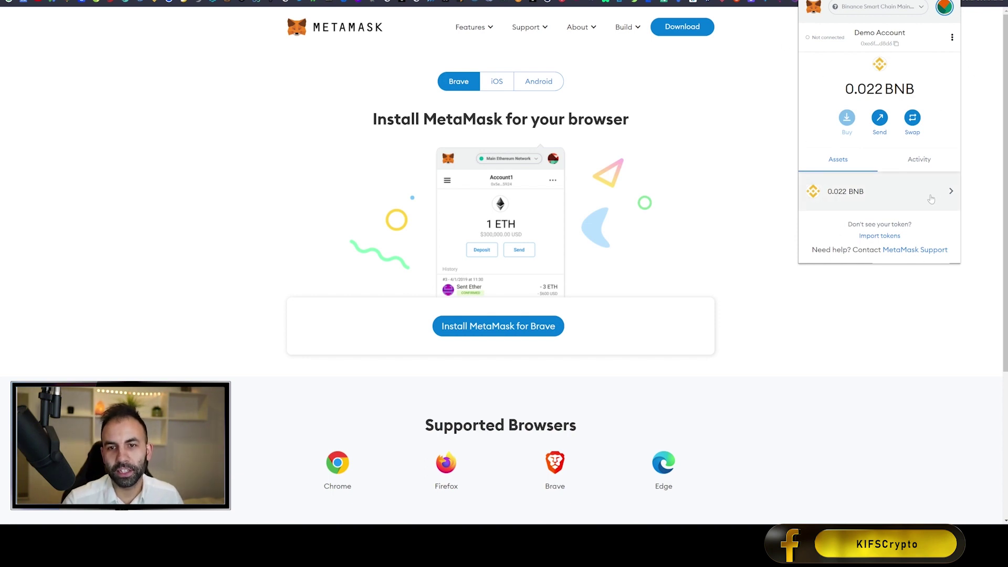
{"action": "left_click", "coordinate": [952, 38]}
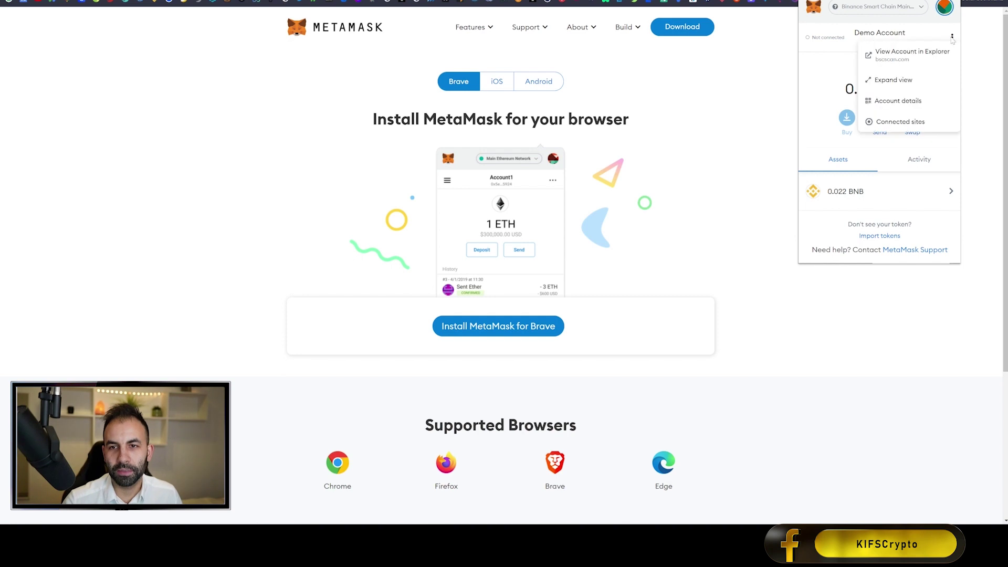
{"action": "left_click", "coordinate": [891, 82]}
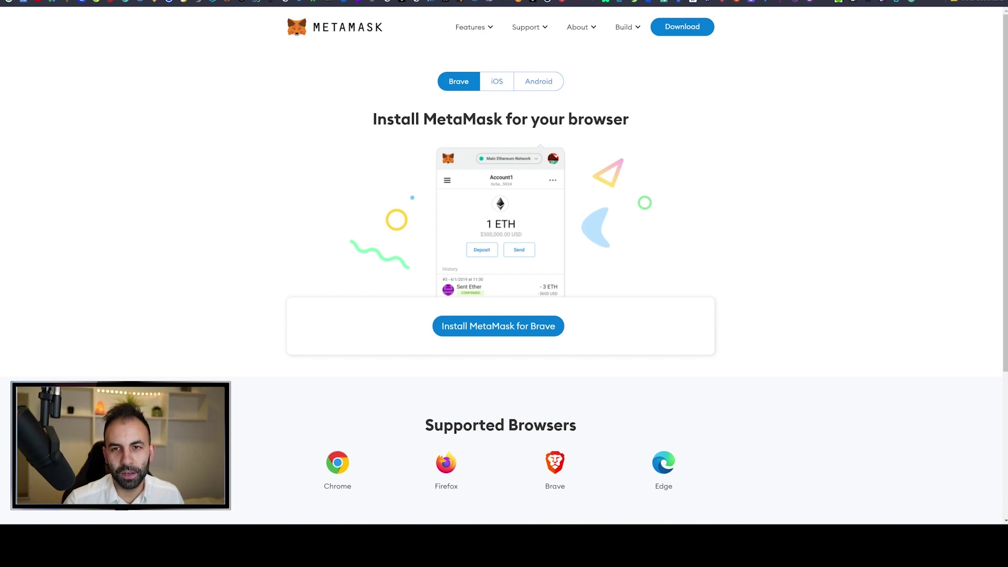
{"action": "key", "text": "alt+shift+m"}
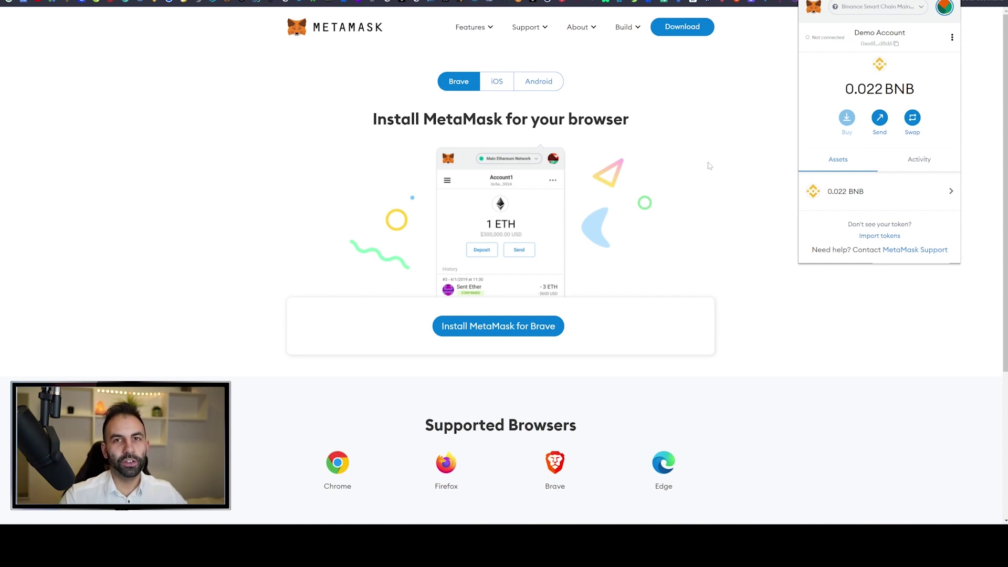
{"action": "left_click", "coordinate": [709, 166]}
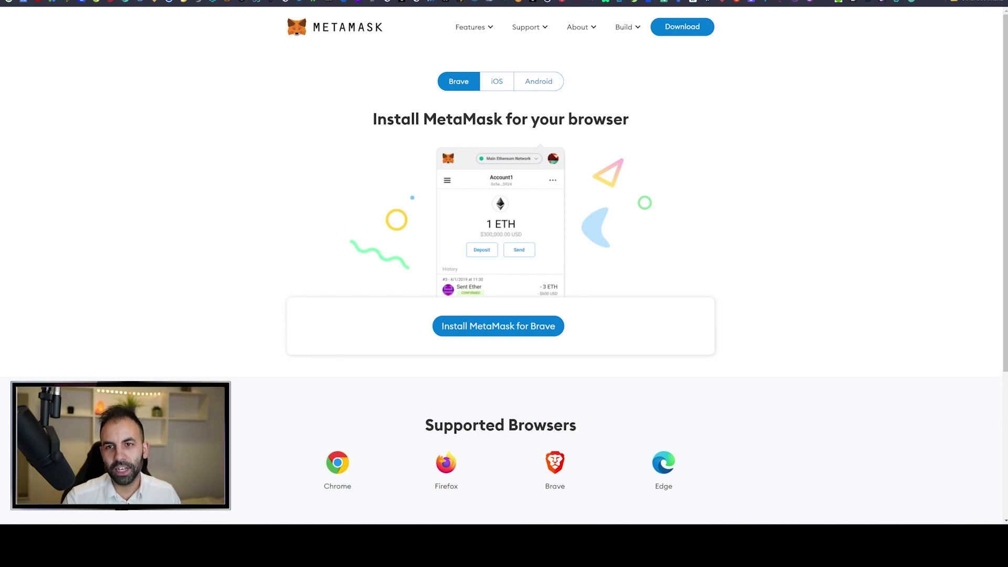
Step: Switch the MetaMask wallet's network to Ethereum Mainnet and check the ETH balance
{"action": "left_click", "coordinate": [946, 3]}
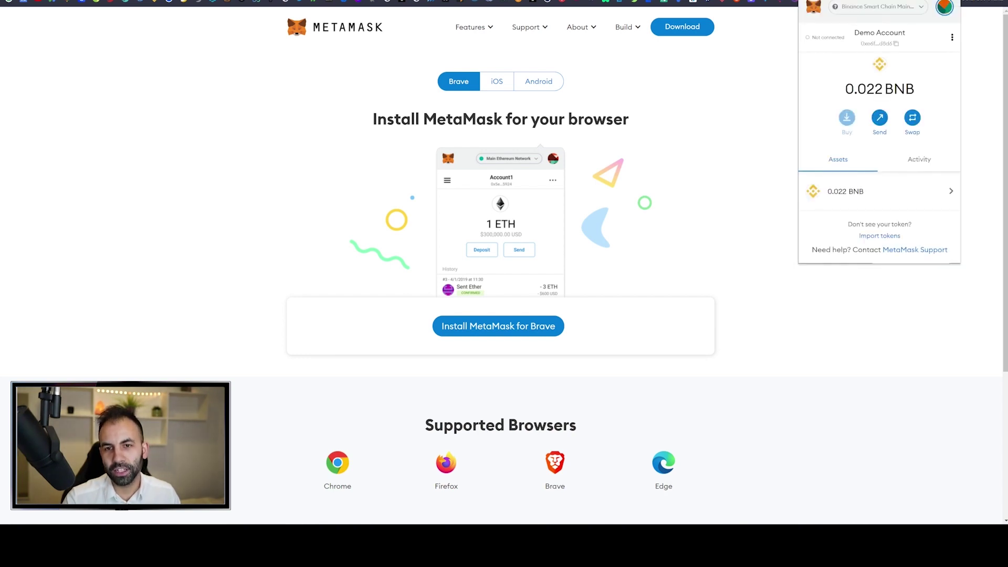
{"action": "double_click", "coordinate": [867, 89]}
{"action": "left_click", "coordinate": [880, 73]}
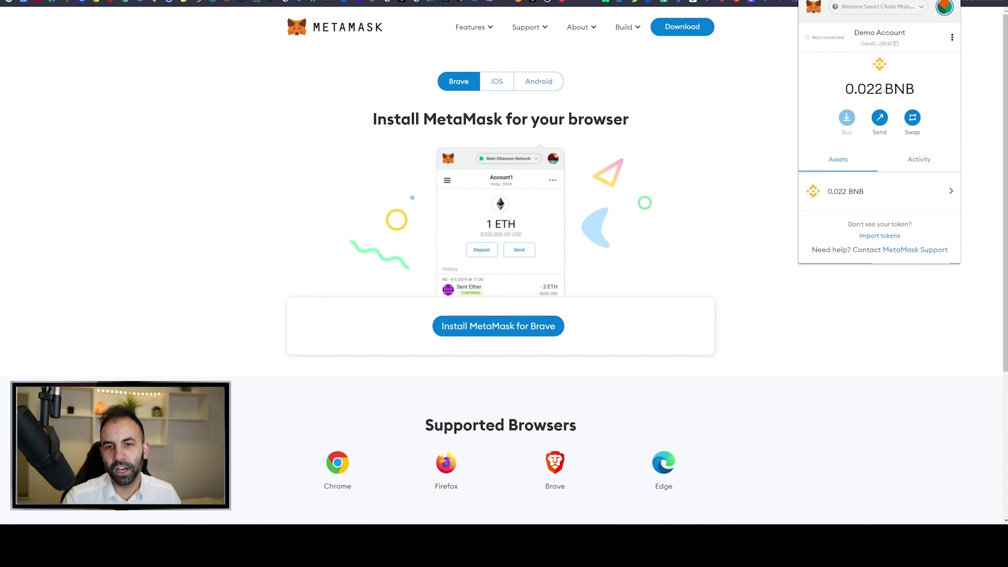
{"action": "left_click", "coordinate": [882, 16]}
{"action": "left_click", "coordinate": [874, 57]}
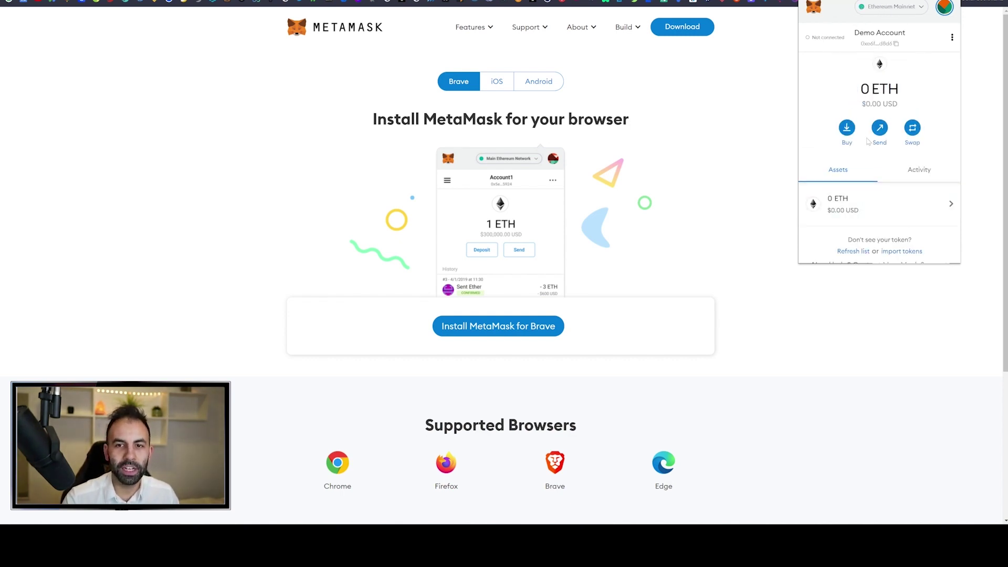
{"action": "left_click_drag", "start_coordinate": [857, 89], "coordinate": [900, 89]}
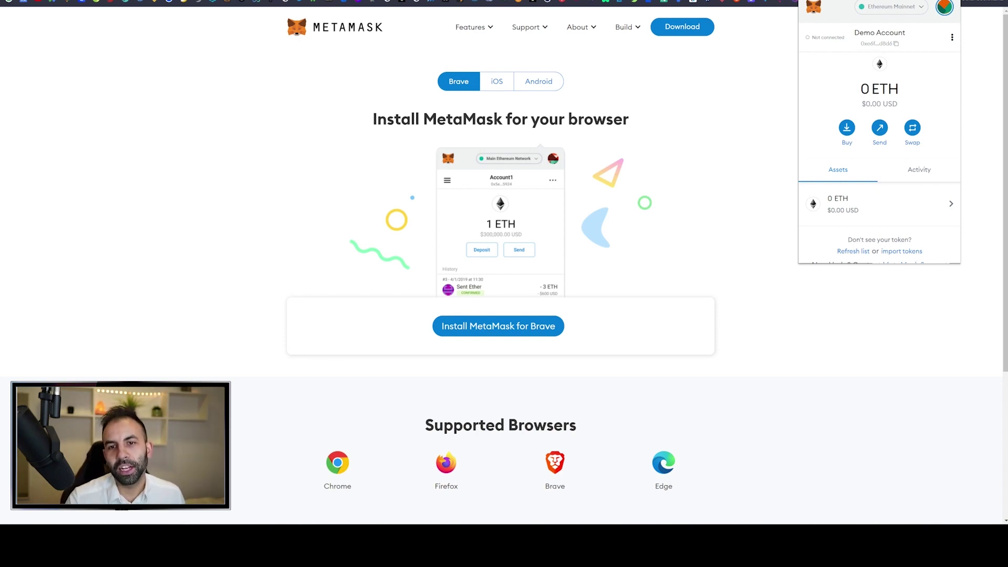
{"action": "left_click_drag", "start_coordinate": [872, 89], "coordinate": [901, 91]}
{"action": "left_click", "coordinate": [901, 90]}
{"action": "left_click", "coordinate": [901, 91]}
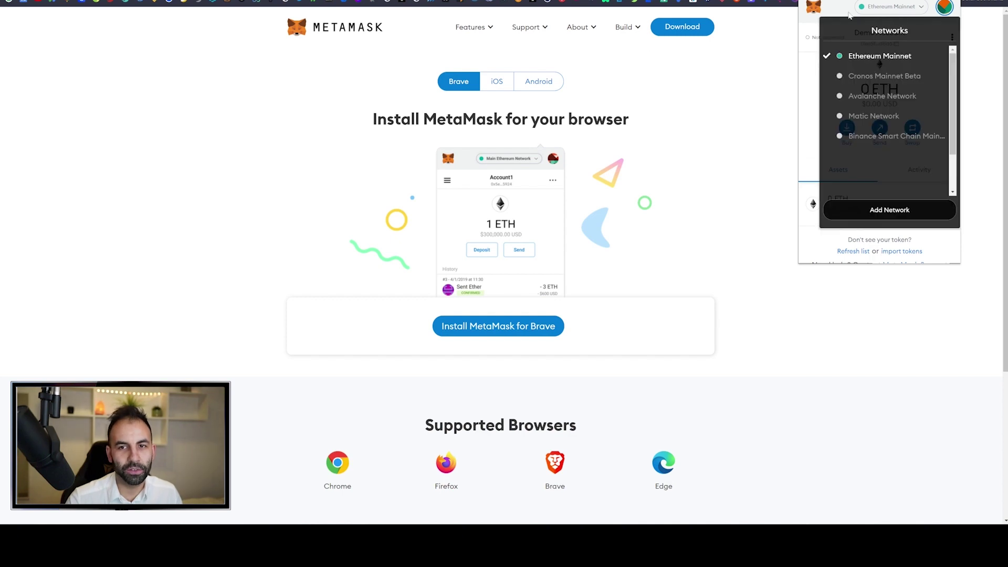
Step: Switch to the Chainlist site and search its networks for "binance smart chain"
{"action": "left_click", "coordinate": [245, 80]}
{"action": "key", "text": "ctrl+Tab"}
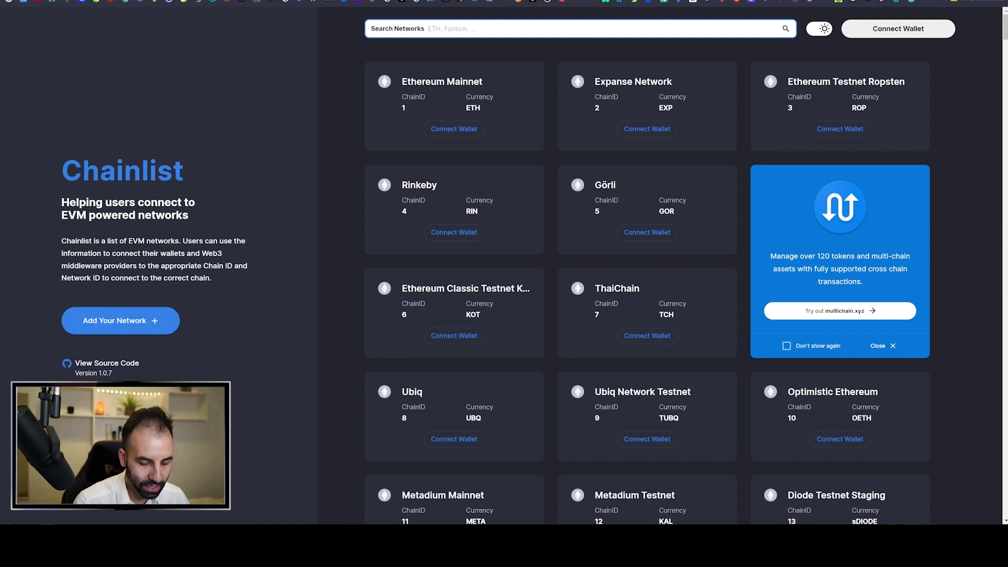
{"action": "type", "text": "binance sm"}
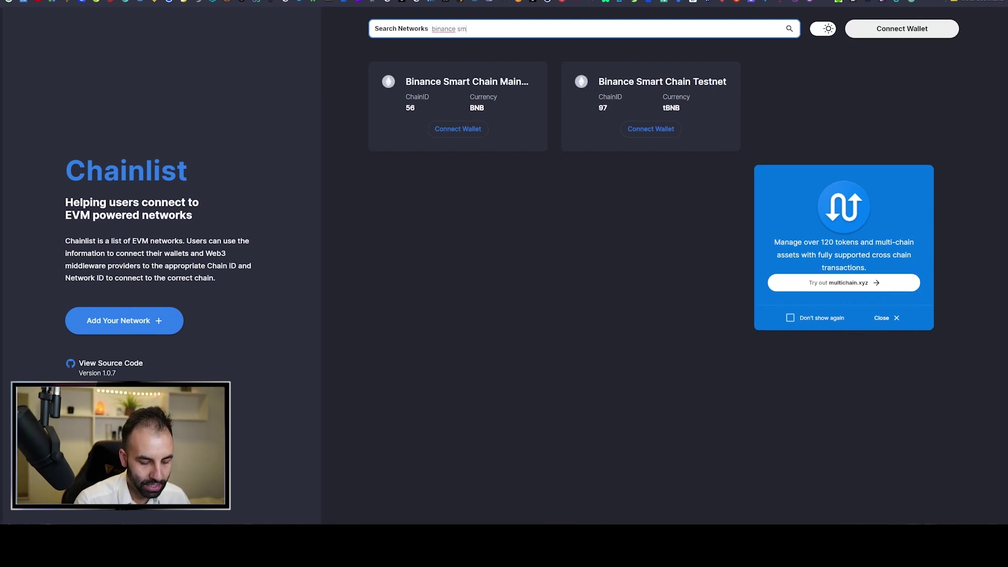
{"action": "type", "text": "art chin"}
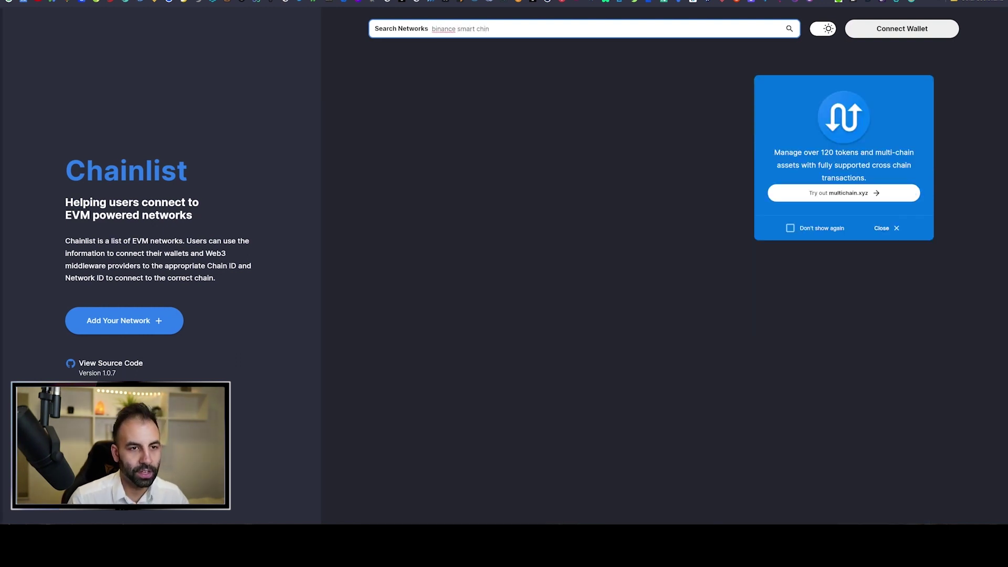
{"action": "key", "text": "BackSpace"}
{"action": "type", "text": "ai"}
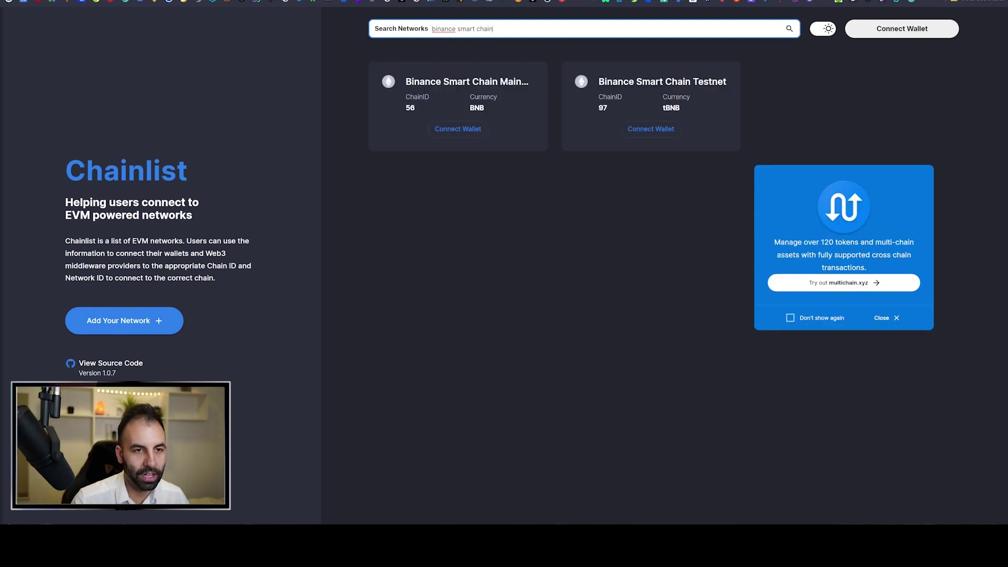
Step: Search Chainlist for "fant", "ava" and "cro" one after another
{"action": "triple_click", "coordinate": [505, 29]}
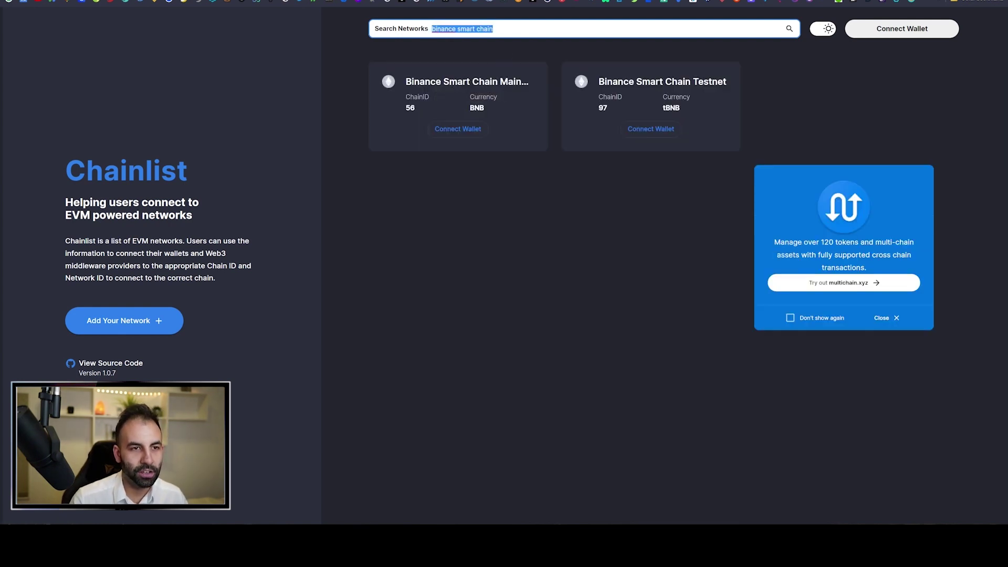
{"action": "type", "text": "fant"}
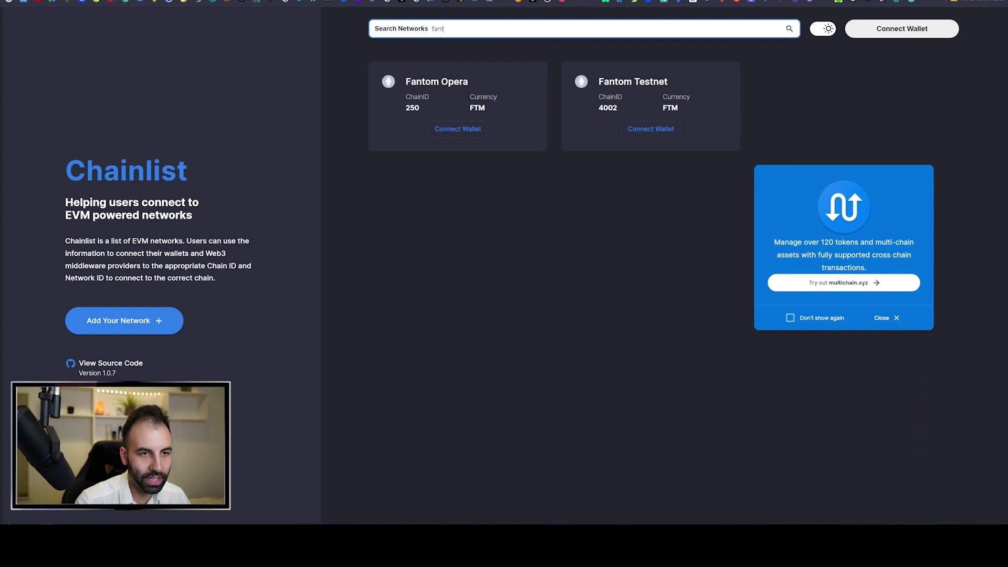
{"action": "key", "text": "ctrl+a"}
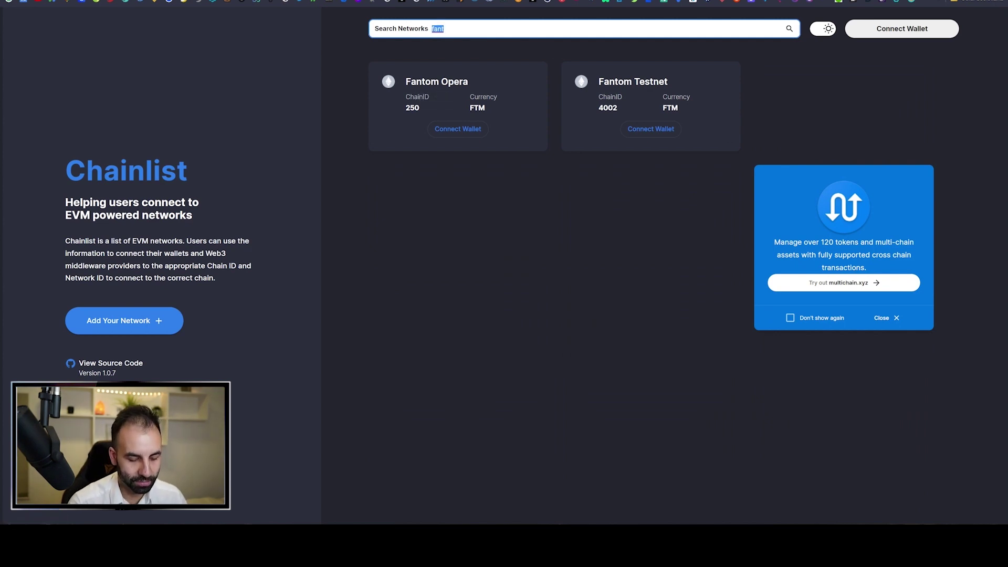
{"action": "type", "text": "ava"}
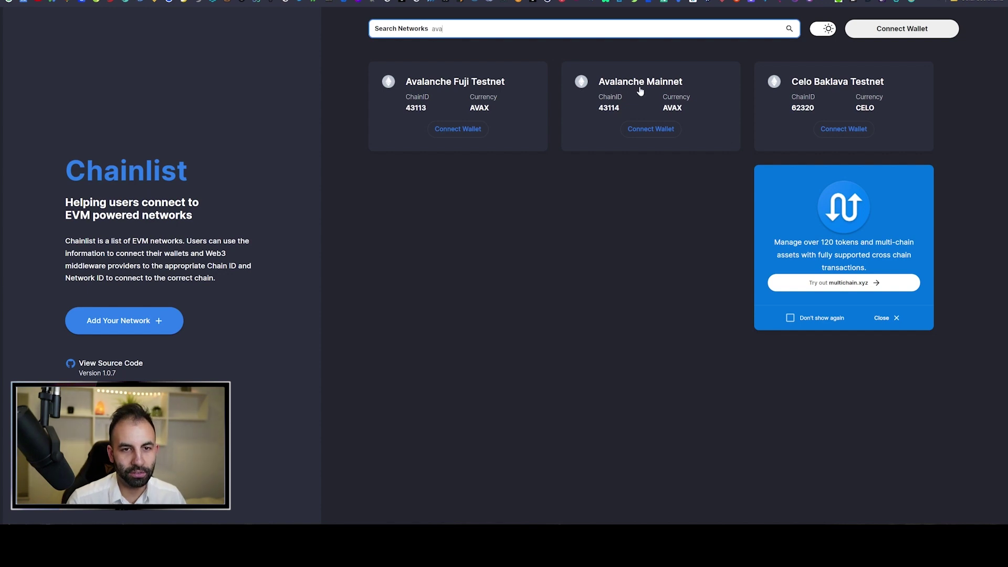
{"action": "key", "text": "ctrl+a"}
{"action": "type", "text": "cro"}
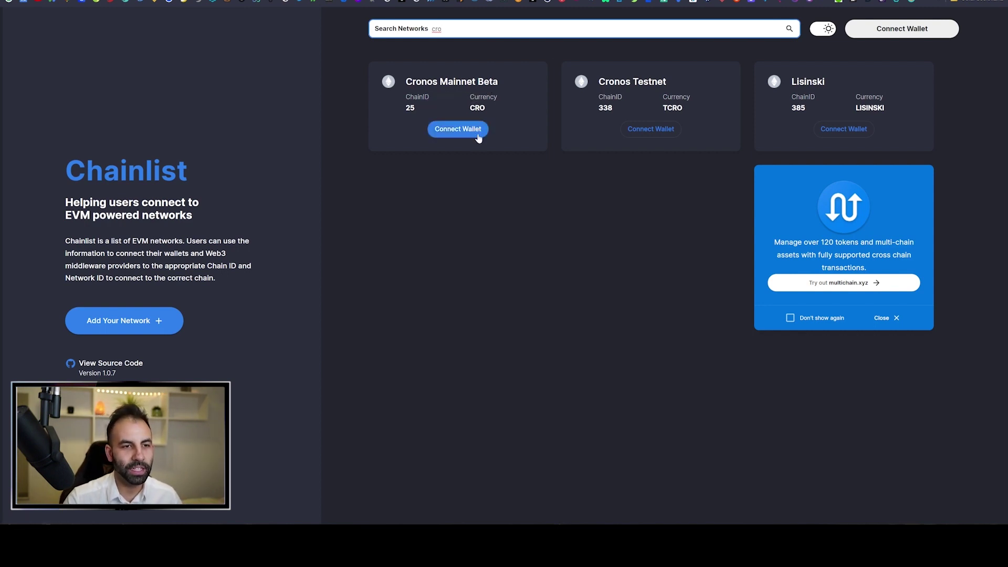
Step: Search Chainlist for "binance", try to connect the wallet through Binance Smart Chain Mainnet, and dismiss the wallet's account connection notice
{"action": "key", "text": "ctrl+a"}
{"action": "type", "text": "binance"}
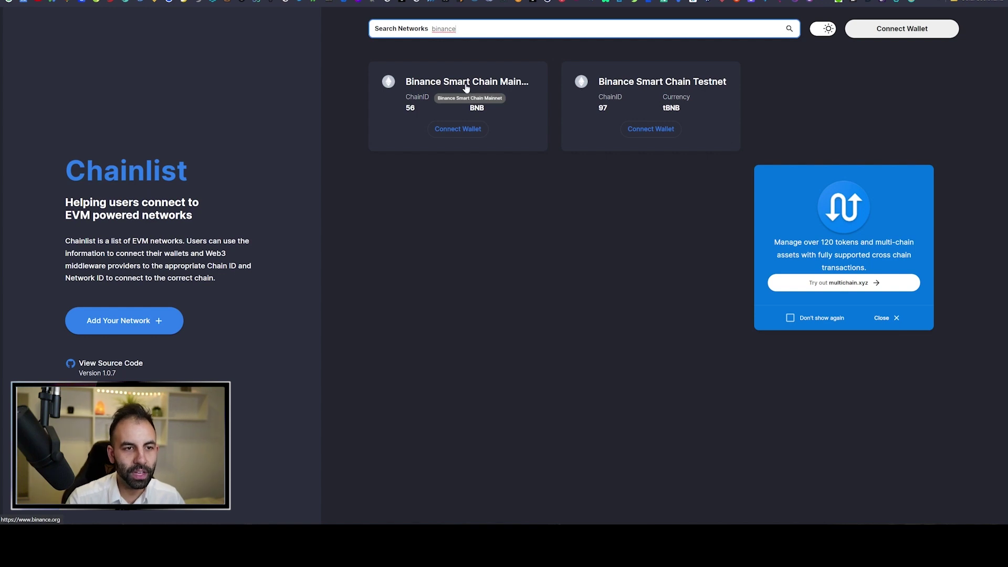
{"action": "left_click", "coordinate": [459, 132]}
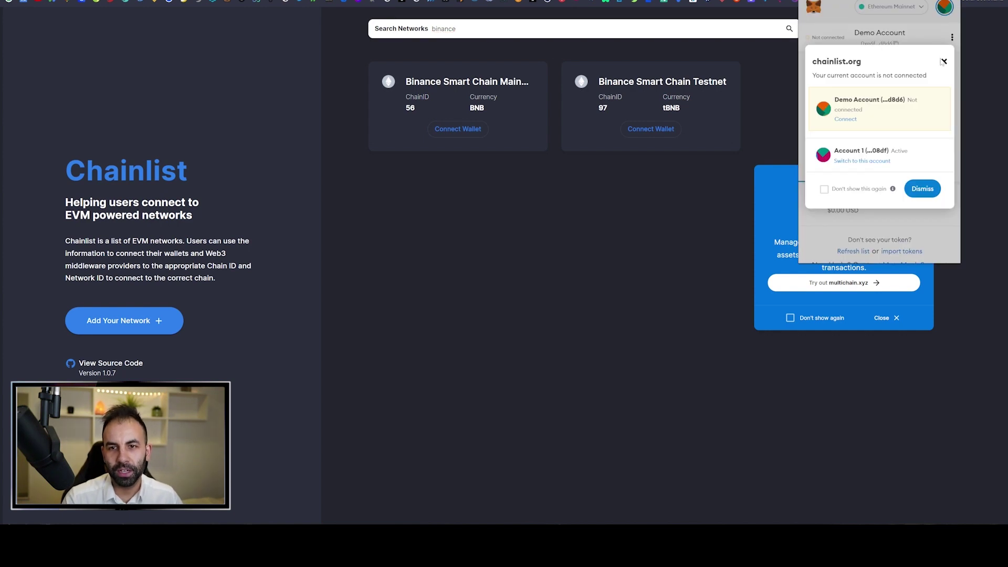
{"action": "left_click", "coordinate": [945, 62]}
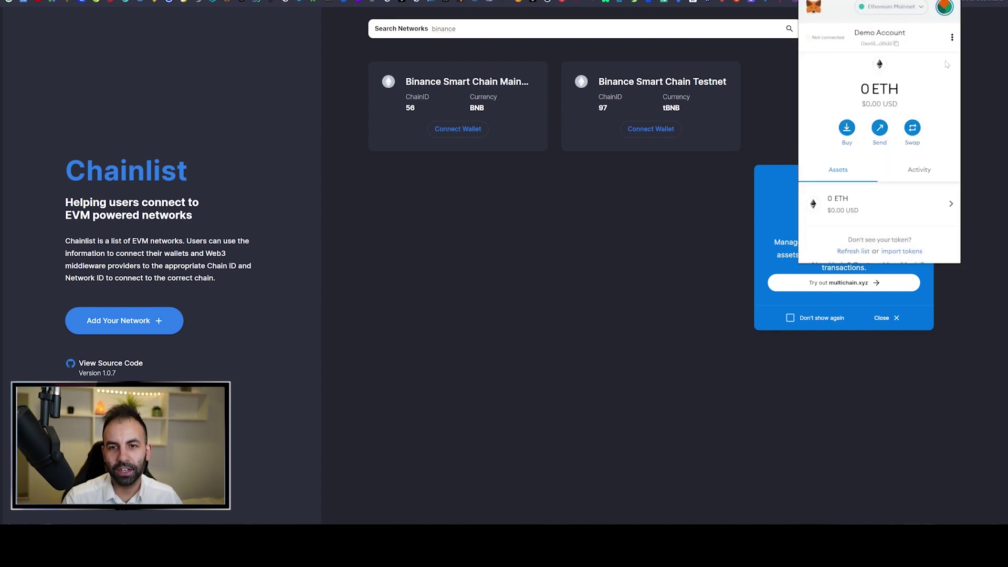
Step: Switch the MetaMask wallet's network to Binance Smart Chain Mainnet and check the BNB balance
{"action": "left_click", "coordinate": [907, 10]}
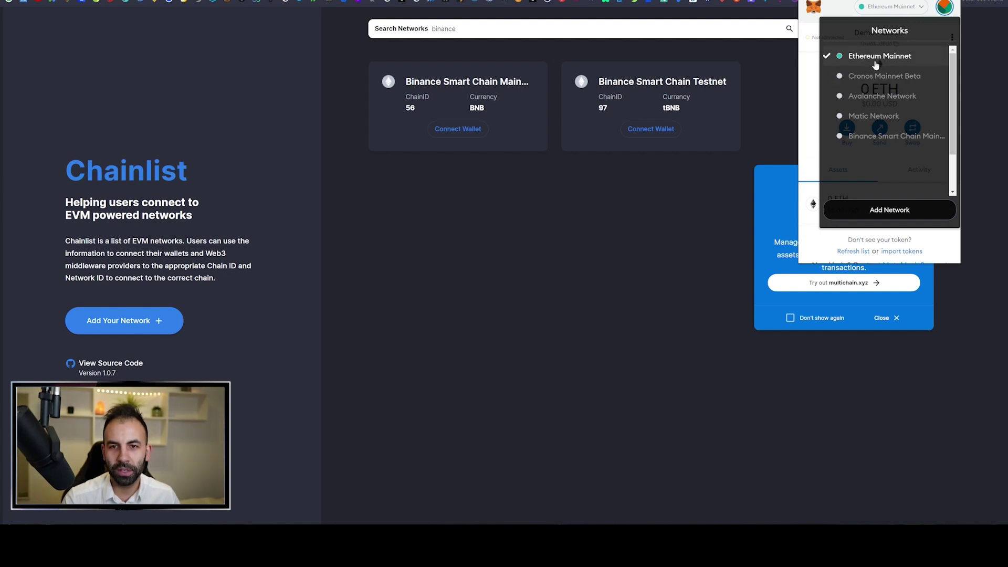
{"action": "left_click", "coordinate": [878, 137]}
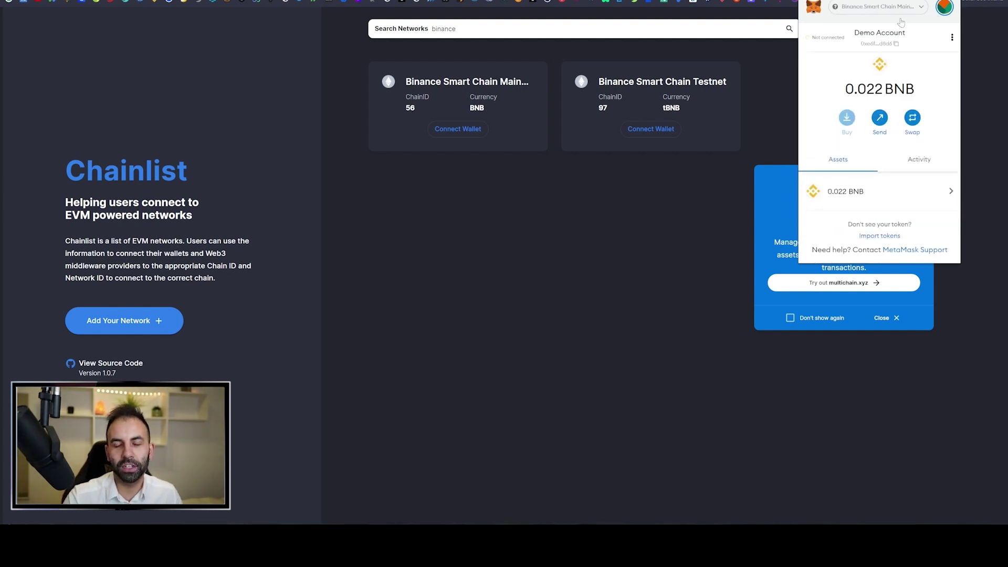
{"action": "left_click_drag", "start_coordinate": [844, 89], "coordinate": [884, 88]}
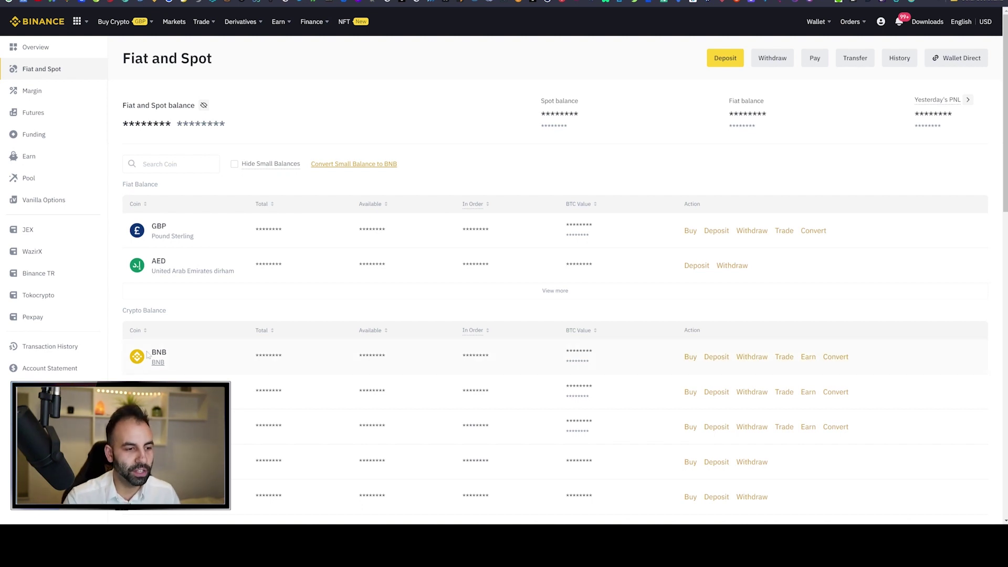
Step: Open the withdrawal form for BNB from Binance's Fiat and Spot wallet and select BNB as the coin to withdraw
{"action": "mouse_move", "coordinate": [152, 351]}
{"action": "left_mouse_down"}
{"action": "mouse_move", "coordinate": [176, 366]}
{"action": "mouse_move", "coordinate": [167, 363]}
{"action": "left_mouse_up"}
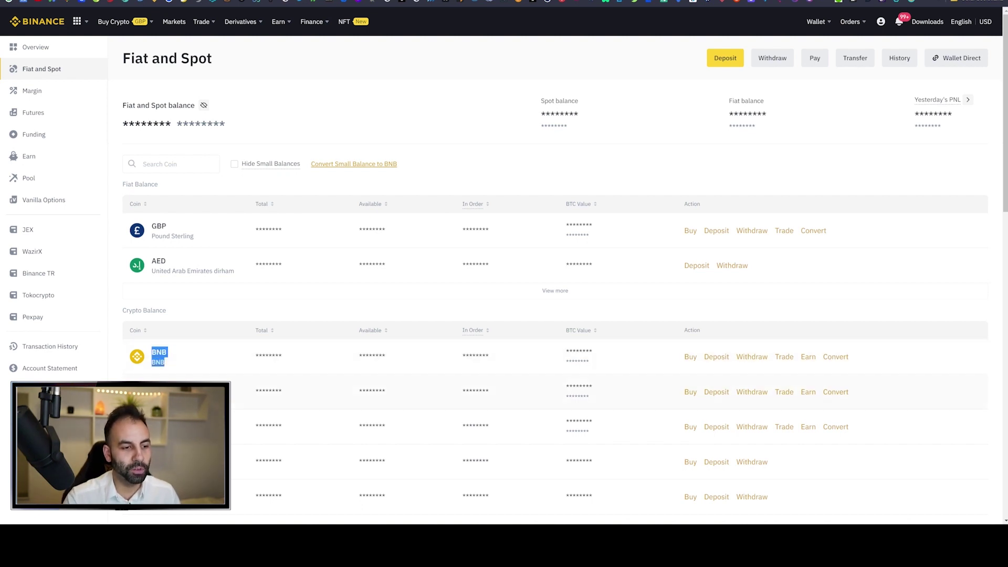
{"action": "left_click", "coordinate": [164, 362]}
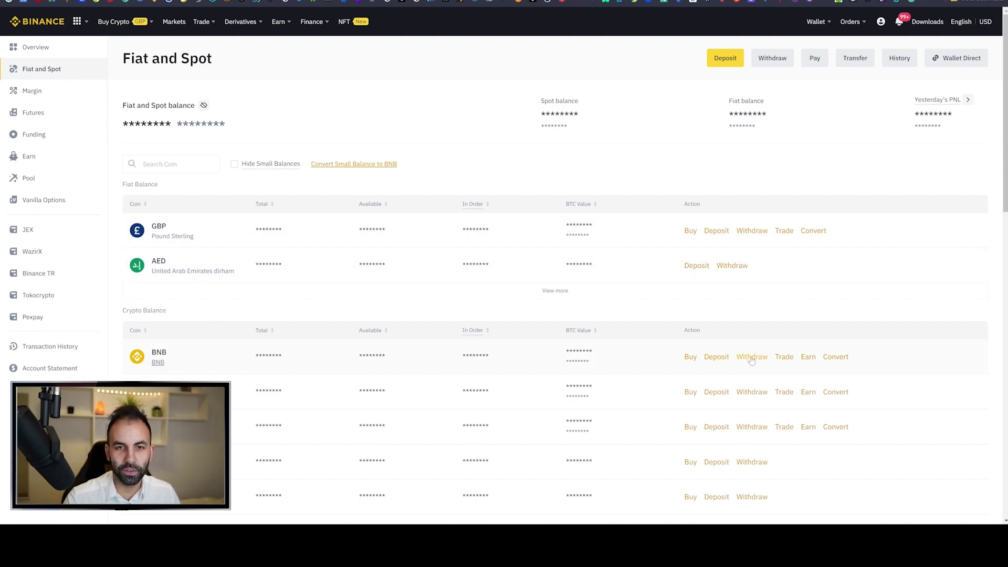
{"action": "left_click_drag", "start_coordinate": [752, 360], "coordinate": [767, 318]}
{"action": "left_click", "coordinate": [767, 317]}
{"action": "mouse_move", "coordinate": [823, 25]}
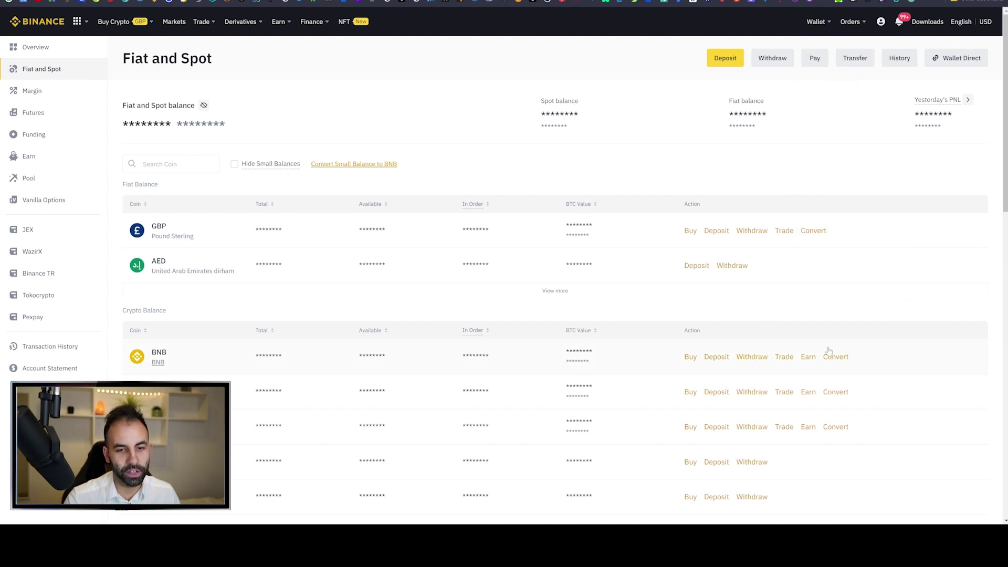
{"action": "left_click", "coordinate": [761, 359]}
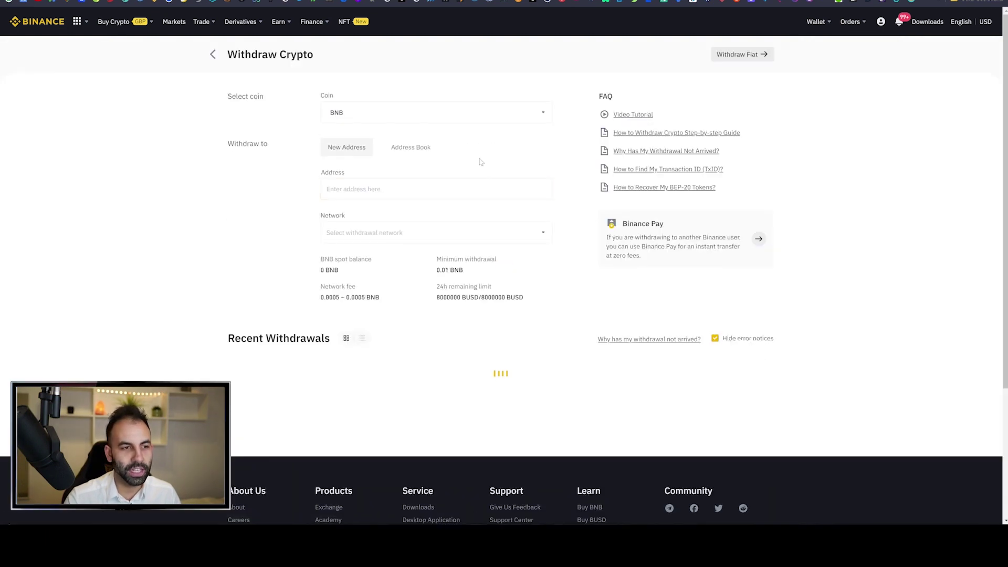
{"action": "left_click", "coordinate": [395, 117]}
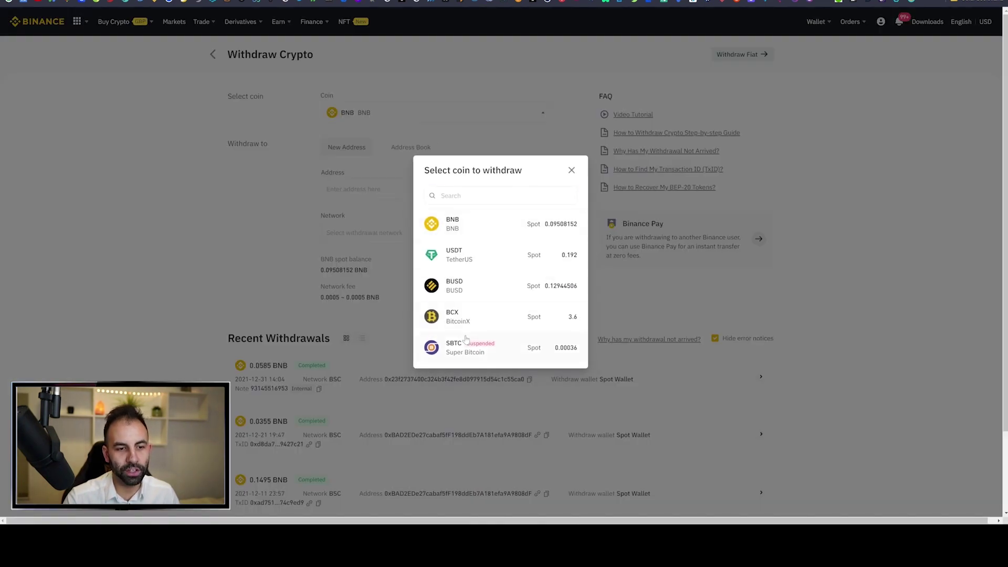
{"action": "left_click", "coordinate": [458, 226]}
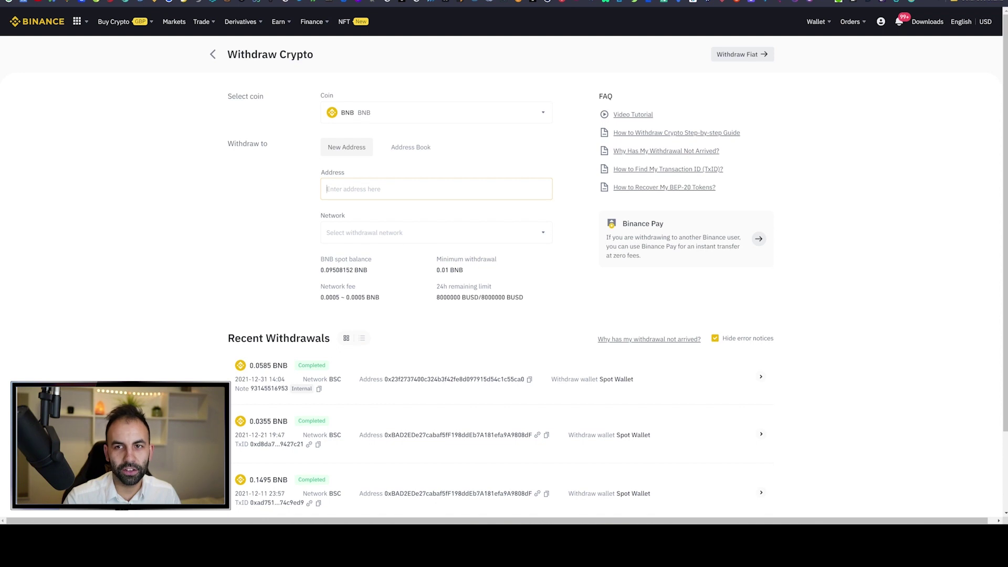
Step: Copy the MetaMask demo account's wallet address and paste it as the recipient address of the BNB withdrawal
{"action": "left_click", "coordinate": [946, 1]}
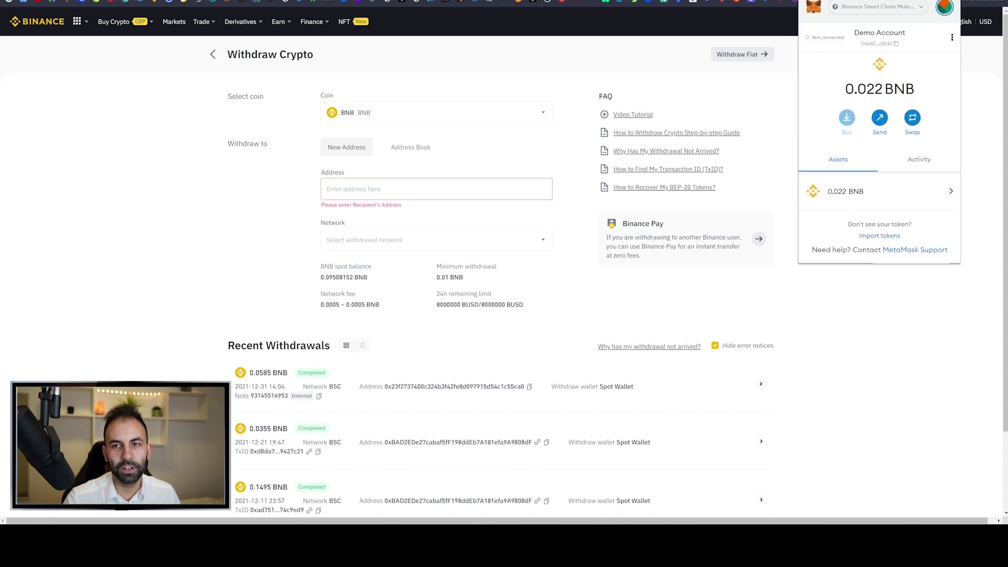
{"action": "left_click", "coordinate": [876, 44]}
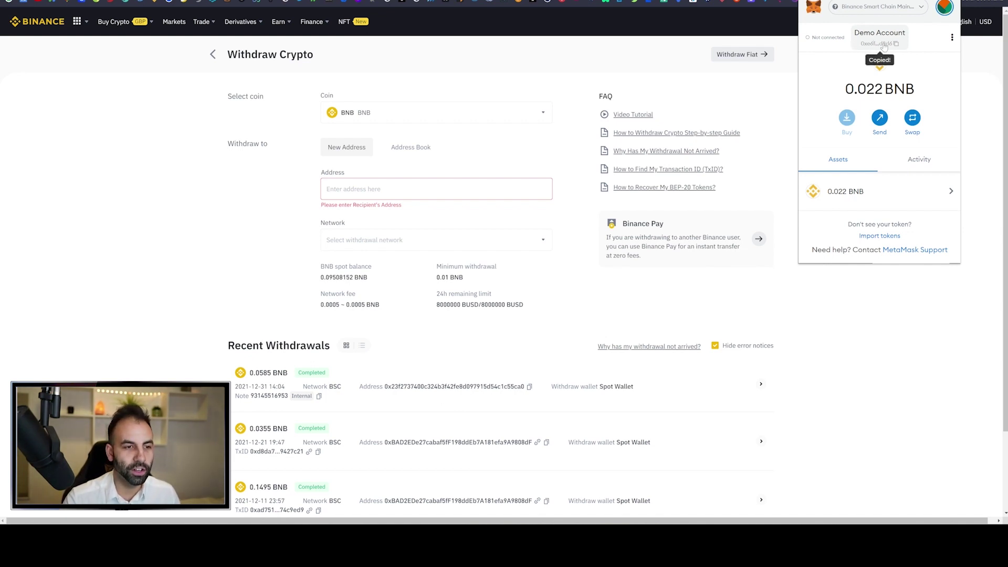
{"action": "left_click", "coordinate": [353, 189]}
{"action": "right_click", "coordinate": [353, 189]}
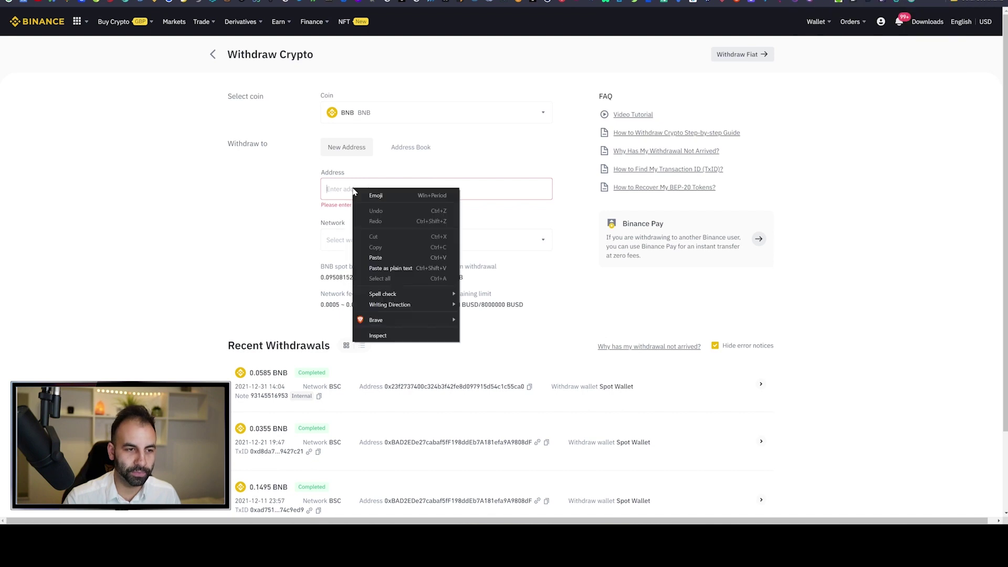
{"action": "left_click", "coordinate": [376, 258]}
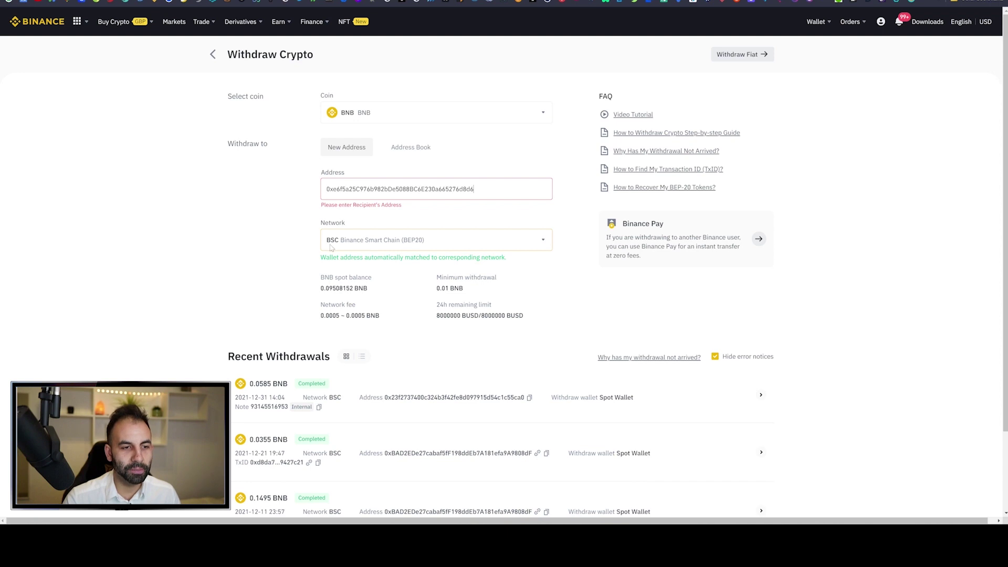
Step: Choose BSC Binance Smart Chain (BEP20) as the withdrawal network, confirm that the address supports it, and place the cursor in the amount
{"action": "left_click", "coordinate": [429, 242]}
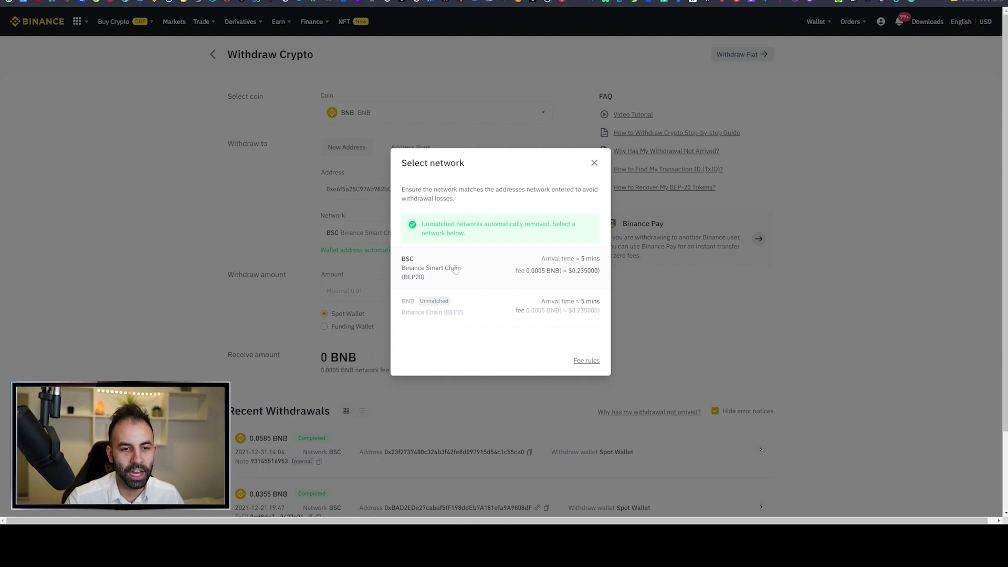
{"action": "left_click", "coordinate": [432, 267]}
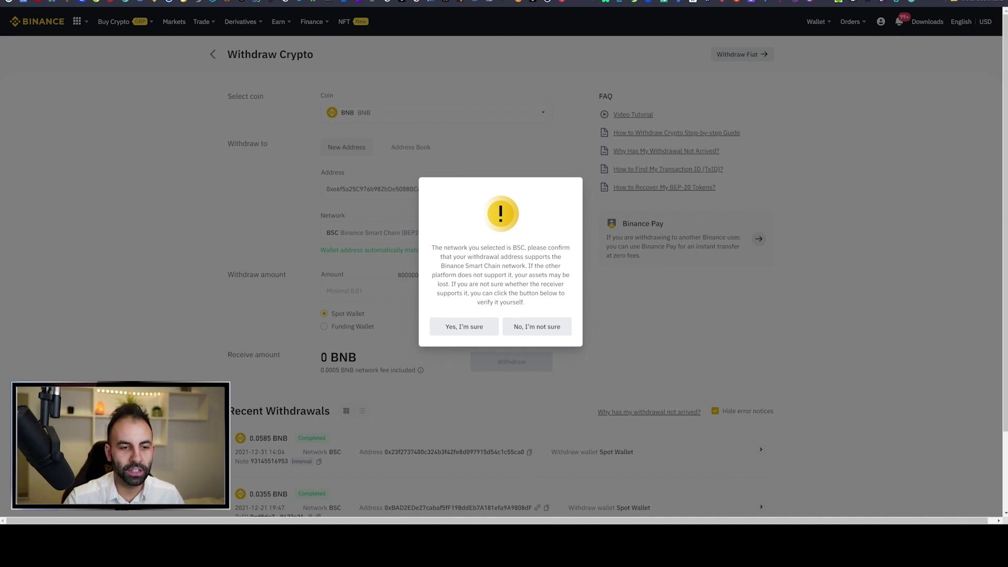
{"action": "left_click", "coordinate": [466, 331]}
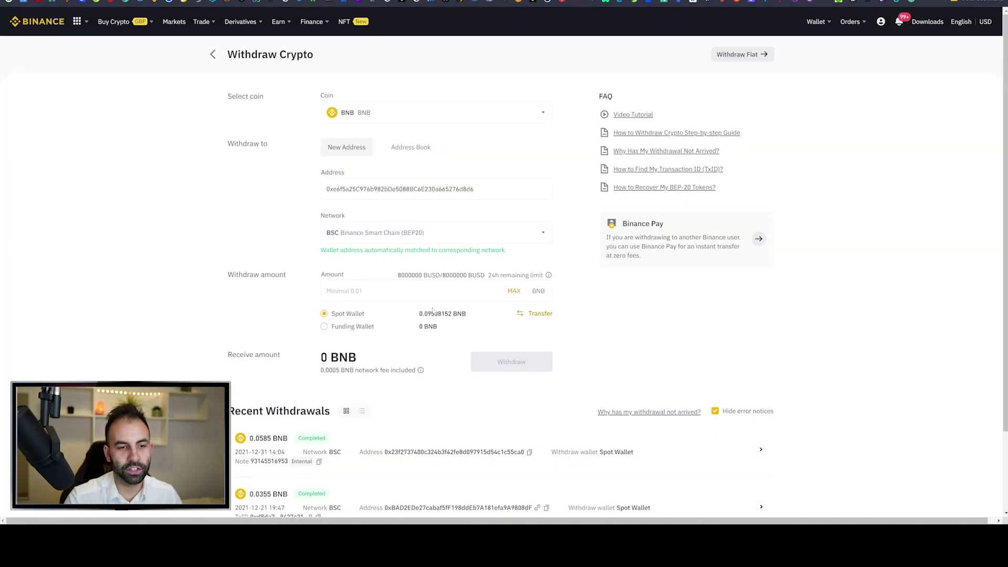
{"action": "left_click", "coordinate": [377, 291]}
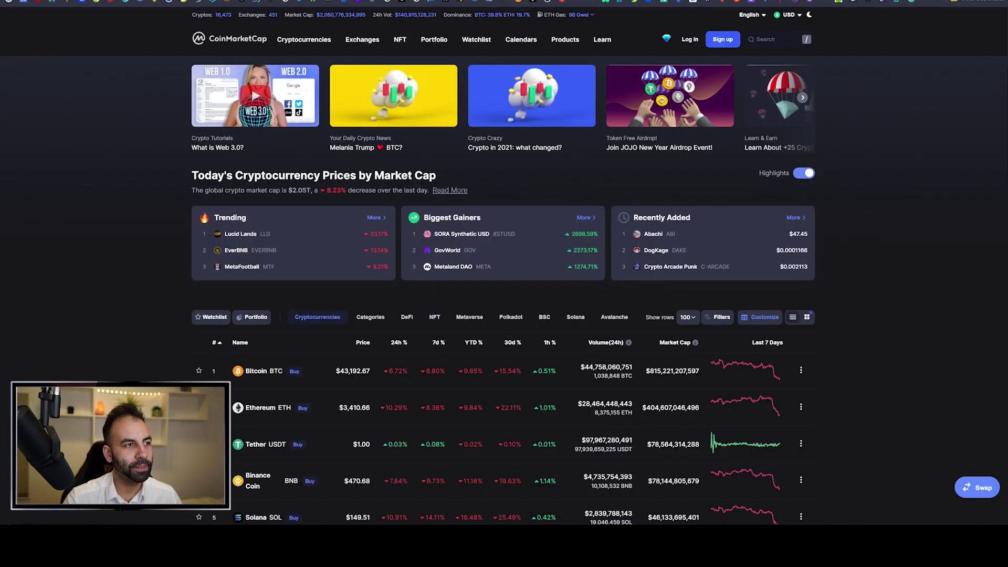
Step: Switch to CoinMarketCap, open Binance Coin's page, and convert 20 USD to BNB in its converter
{"action": "scroll", "coordinate": [358, 385], "scroll_direction": "down", "scroll_amount": 3}
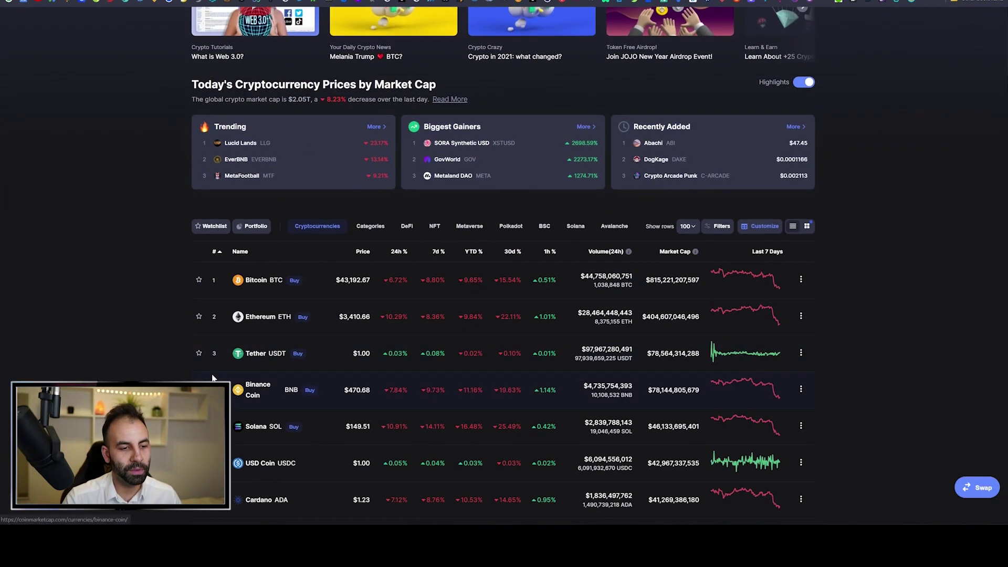
{"action": "left_click", "coordinate": [263, 394]}
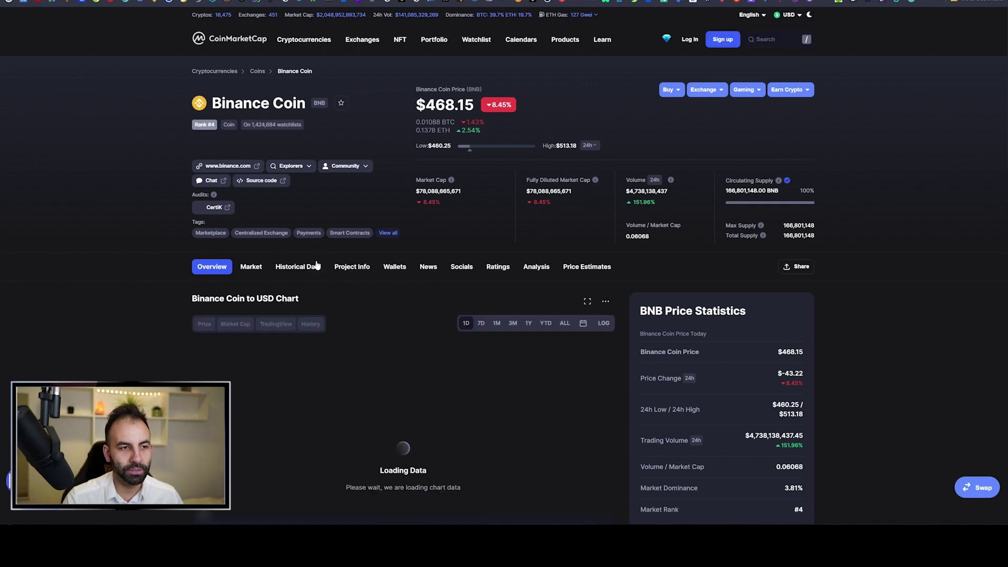
{"action": "scroll", "coordinate": [376, 380], "scroll_direction": "down", "scroll_amount": 5}
{"action": "left_click_drag", "start_coordinate": [575, 337], "coordinate": [642, 342]}
{"action": "type", "text": "20"}
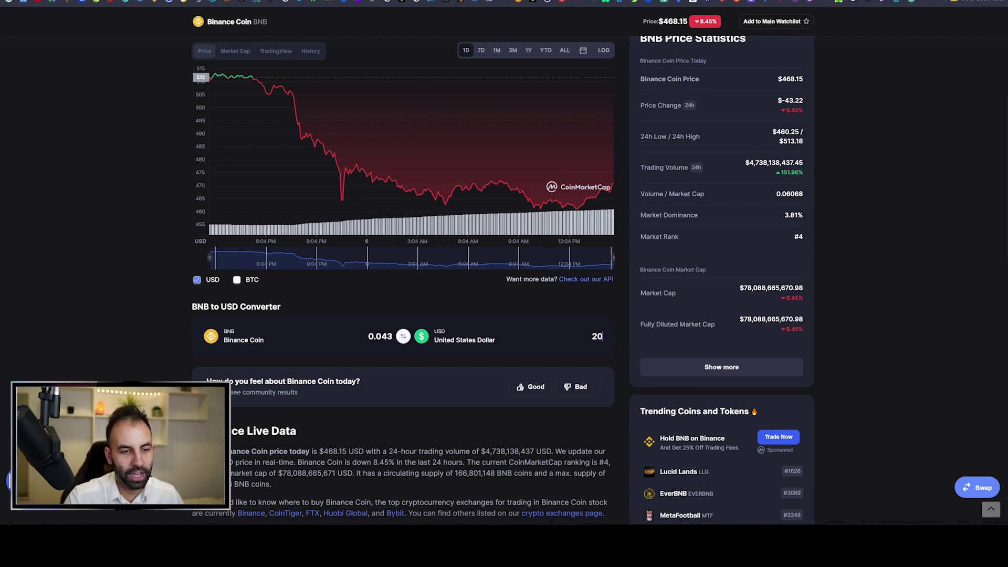
Step: Copy the converted amount of 0.043 BNB and enter it as the withdrawal amount on Binance
{"action": "double_click", "coordinate": [380, 336]}
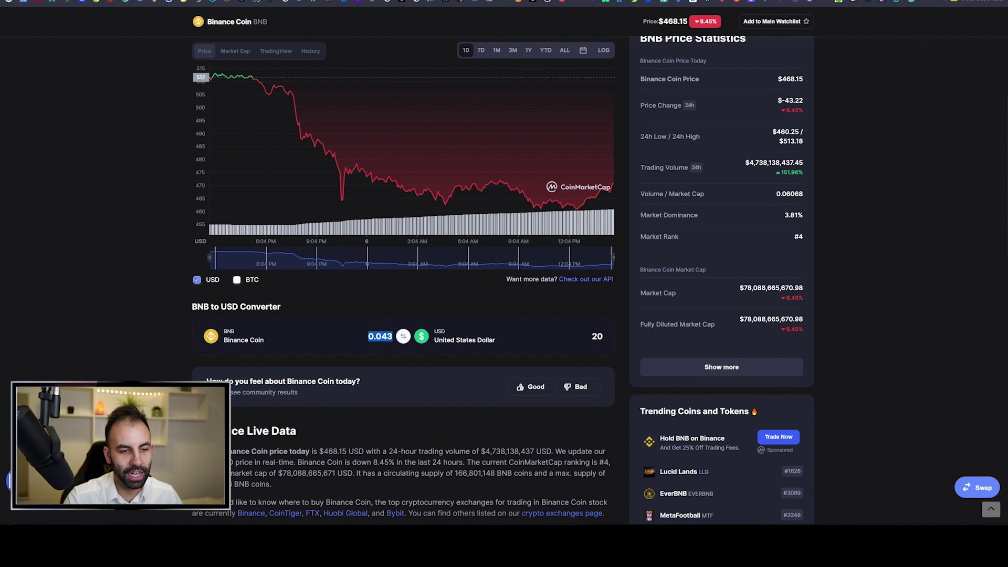
{"action": "right_click", "coordinate": [385, 338]}
{"action": "left_click", "coordinate": [408, 371]}
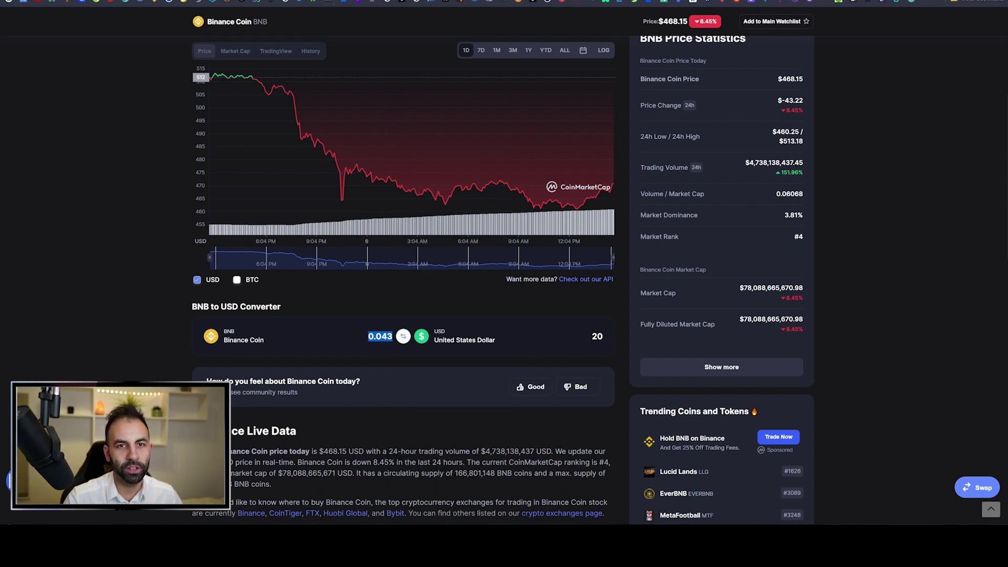
{"action": "key", "text": "ctrl+Tab"}
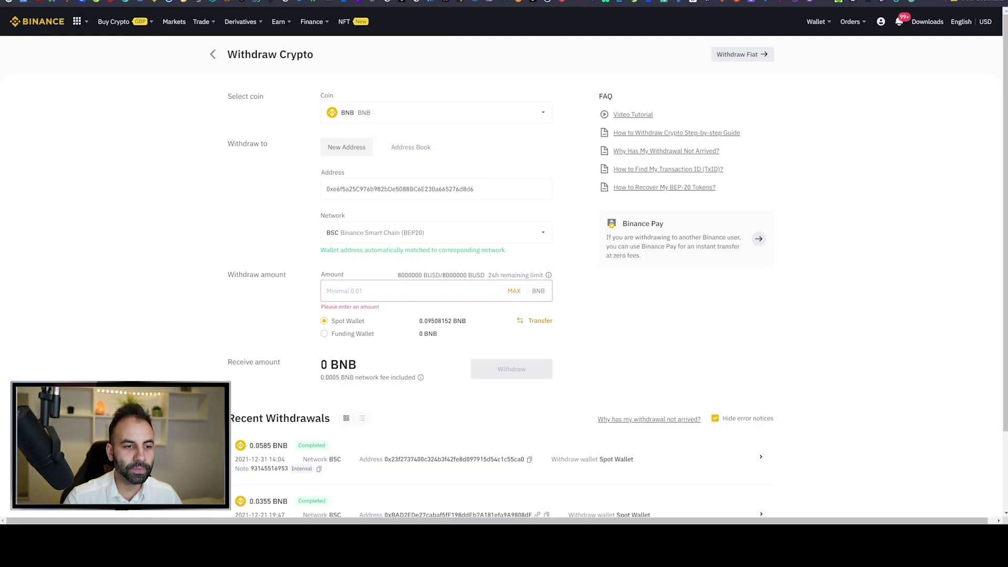
{"action": "right_click", "coordinate": [359, 292]}
{"action": "left_click", "coordinate": [383, 349]}
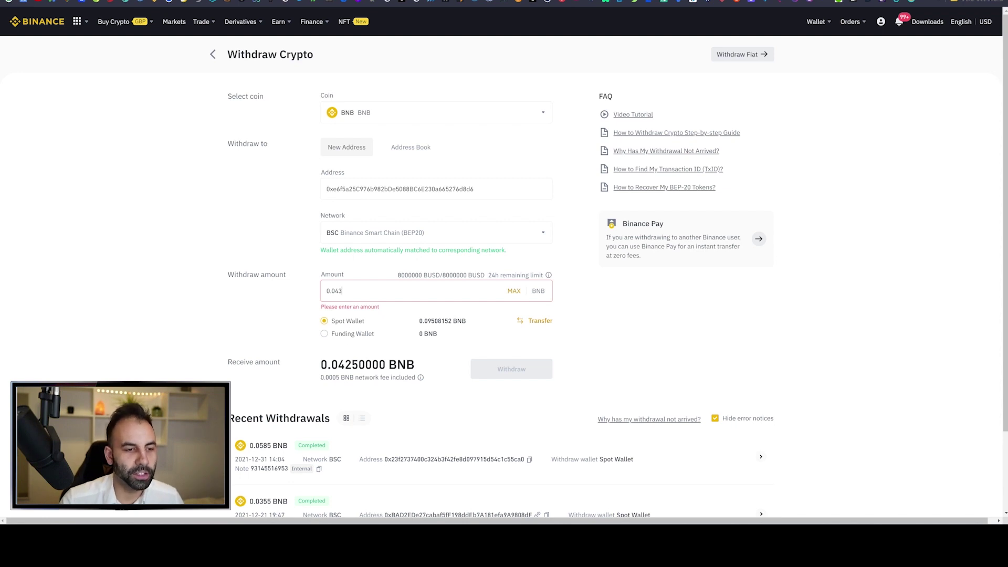
{"action": "left_click_drag", "start_coordinate": [342, 291], "coordinate": [315, 290]}
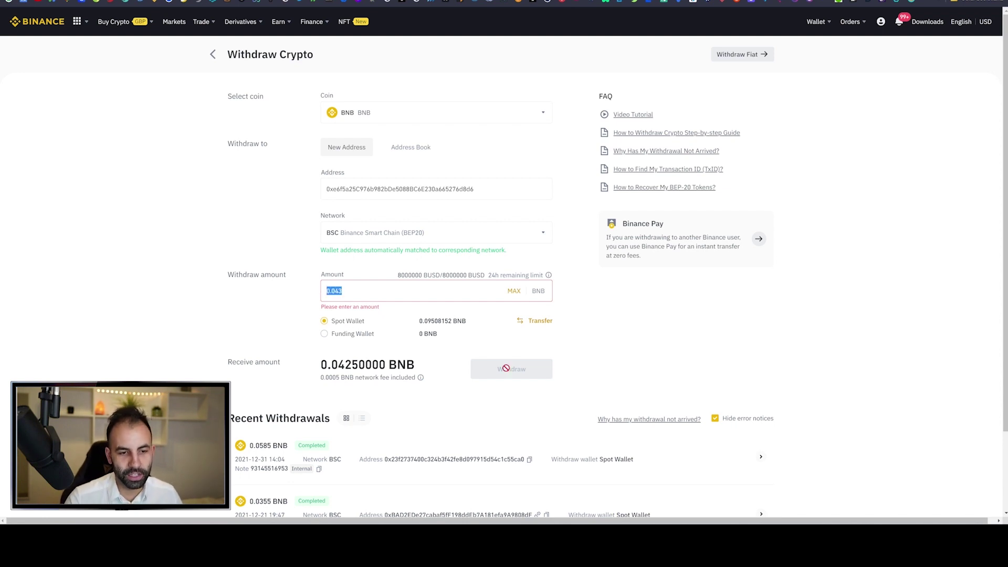
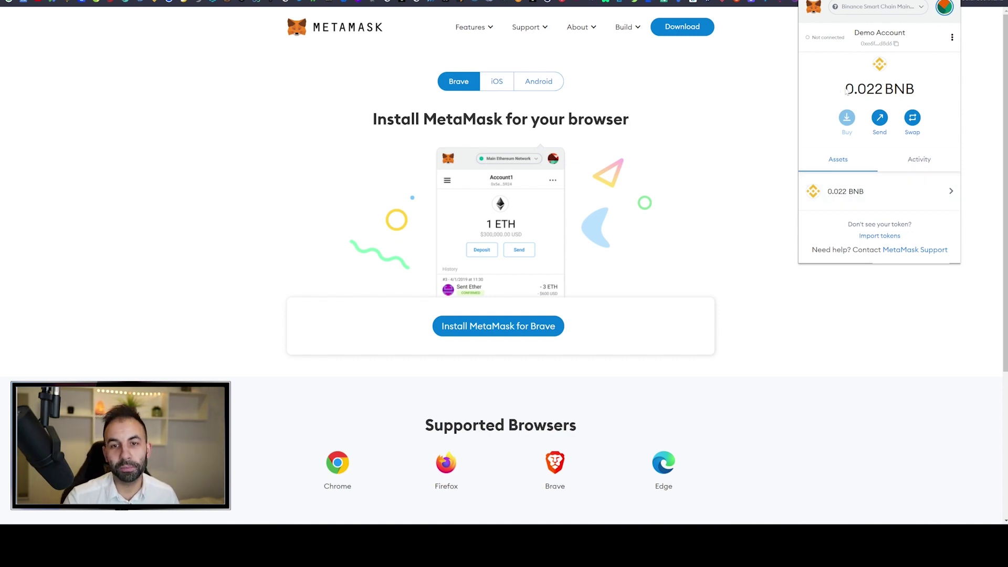
{"action": "left_click_drag", "start_coordinate": [844, 90], "coordinate": [883, 89]}
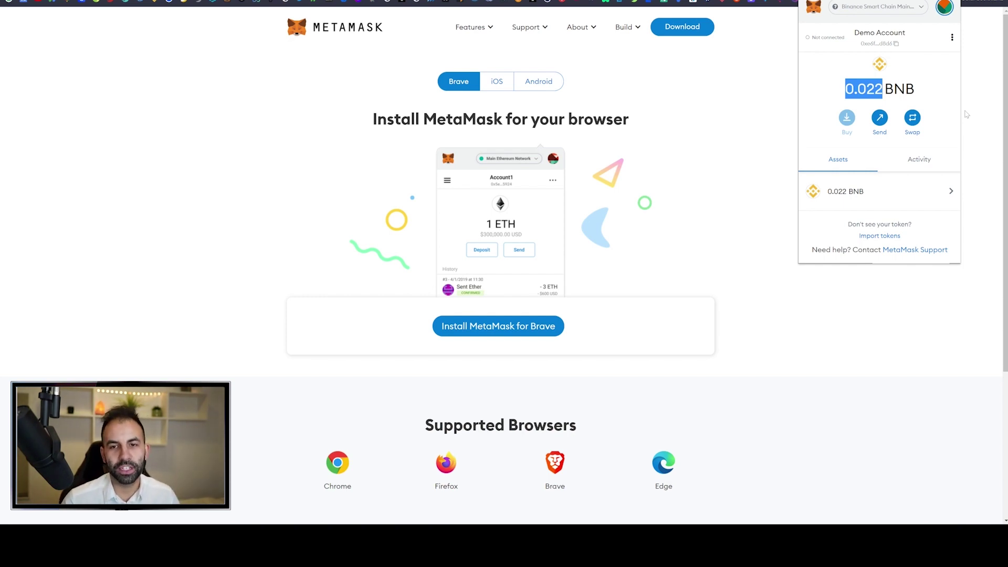
{"action": "left_click", "coordinate": [905, 82]}
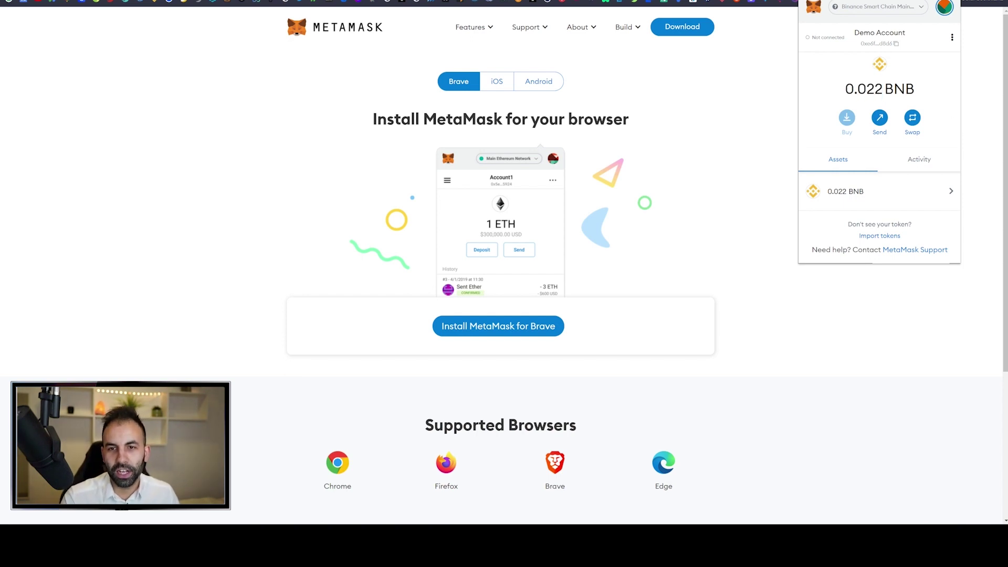
{"action": "left_click_drag", "start_coordinate": [846, 89], "coordinate": [883, 88]}
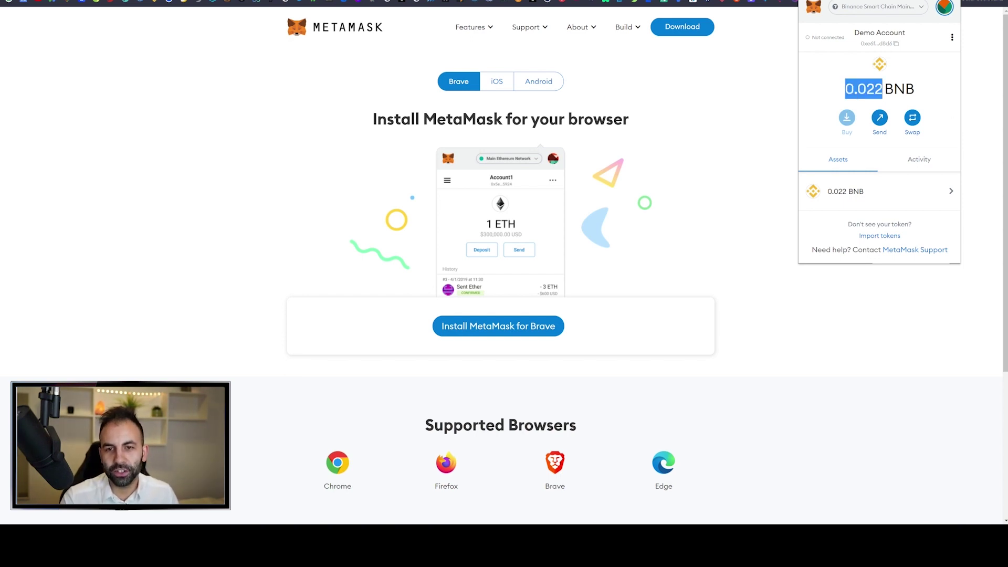
{"action": "left_click", "coordinate": [883, 88]}
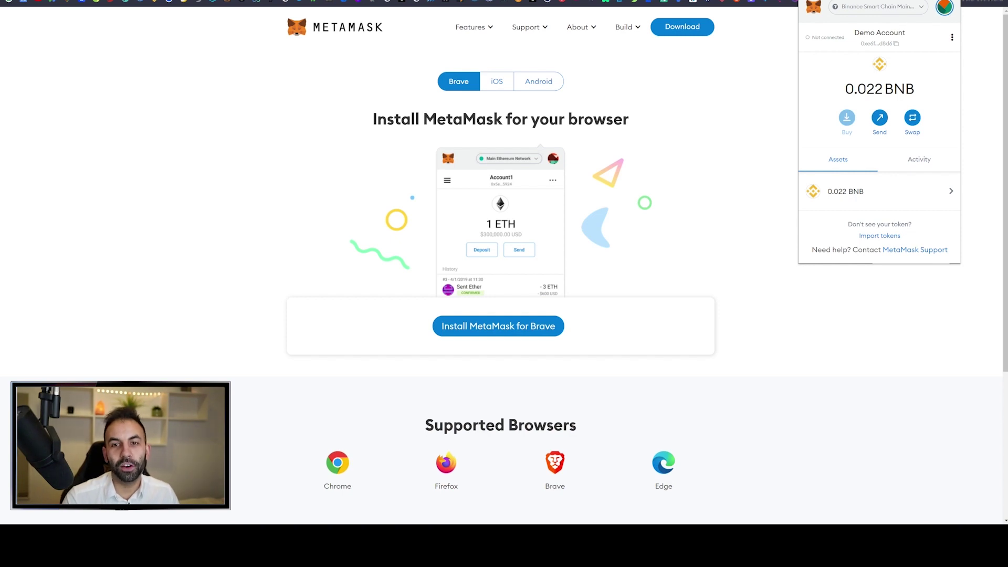
{"action": "left_click_drag", "start_coordinate": [885, 90], "coordinate": [844, 90]}
{"action": "left_click", "coordinate": [845, 89]}
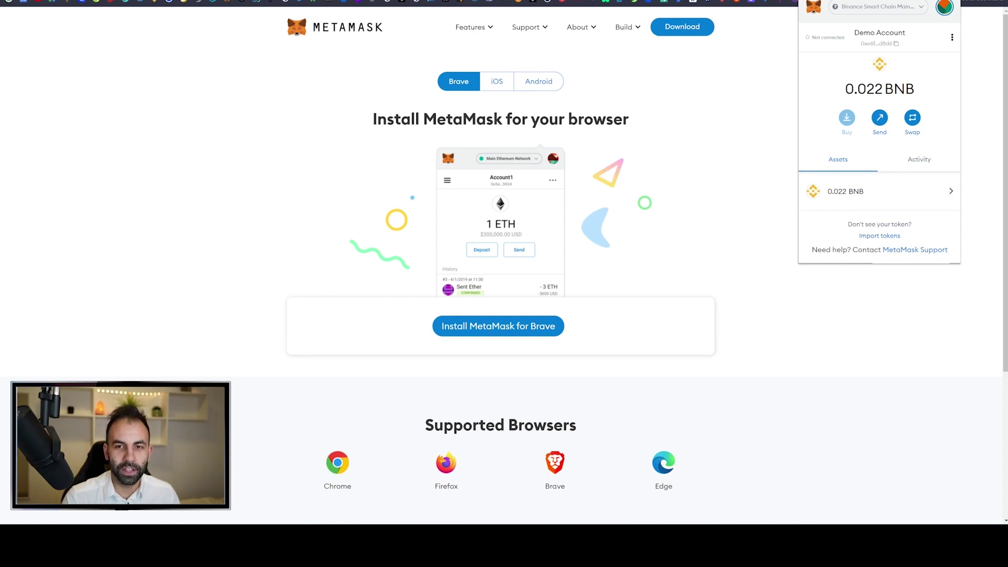
{"action": "left_click_drag", "start_coordinate": [844, 89], "coordinate": [885, 90]}
{"action": "left_click", "coordinate": [885, 89]}
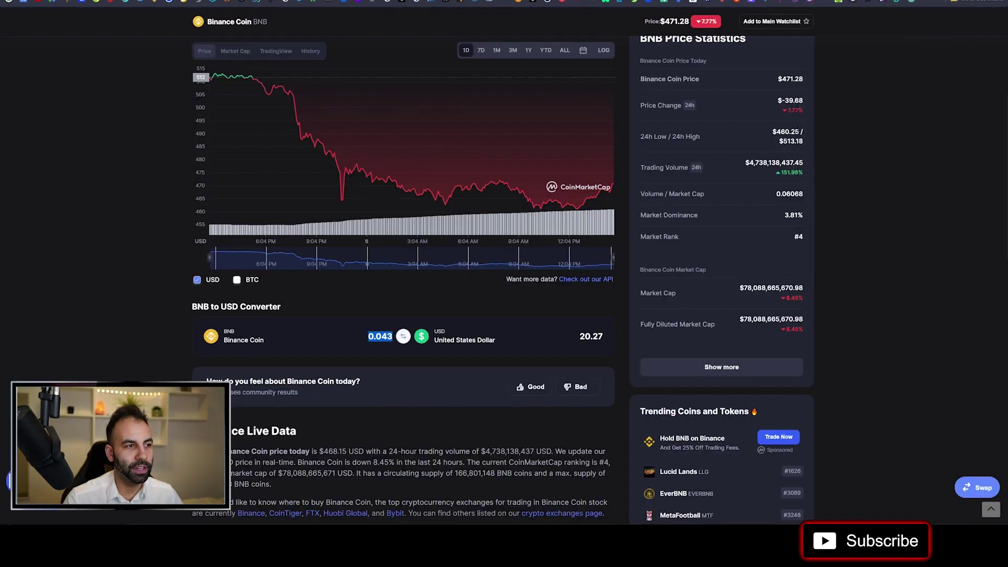
Step: Return to CoinMarketCap's home page, search for "usdt", open the Tether page, and display its contracts on other networks
{"action": "scroll", "coordinate": [121, 47], "scroll_direction": "up", "scroll_amount": 5}
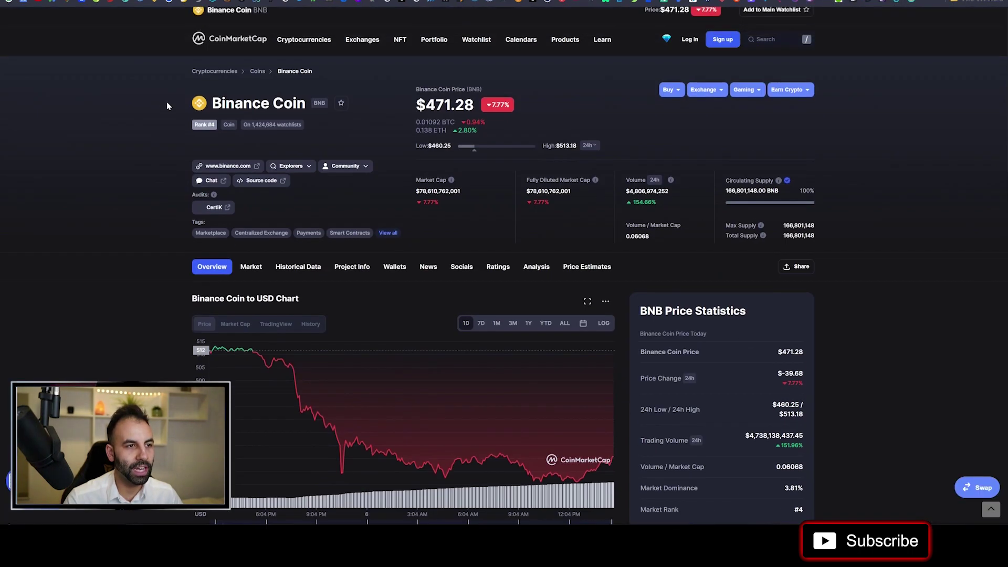
{"action": "left_click", "coordinate": [230, 46]}
{"action": "scroll", "coordinate": [251, 86], "scroll_direction": "down", "scroll_amount": 4}
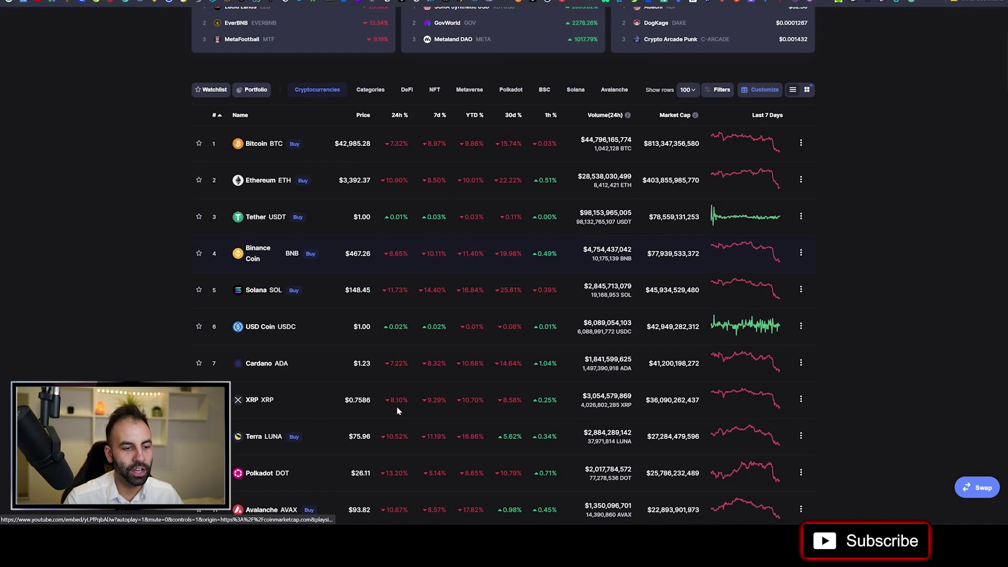
{"action": "scroll", "coordinate": [260, 252], "scroll_direction": "up", "scroll_amount": 1}
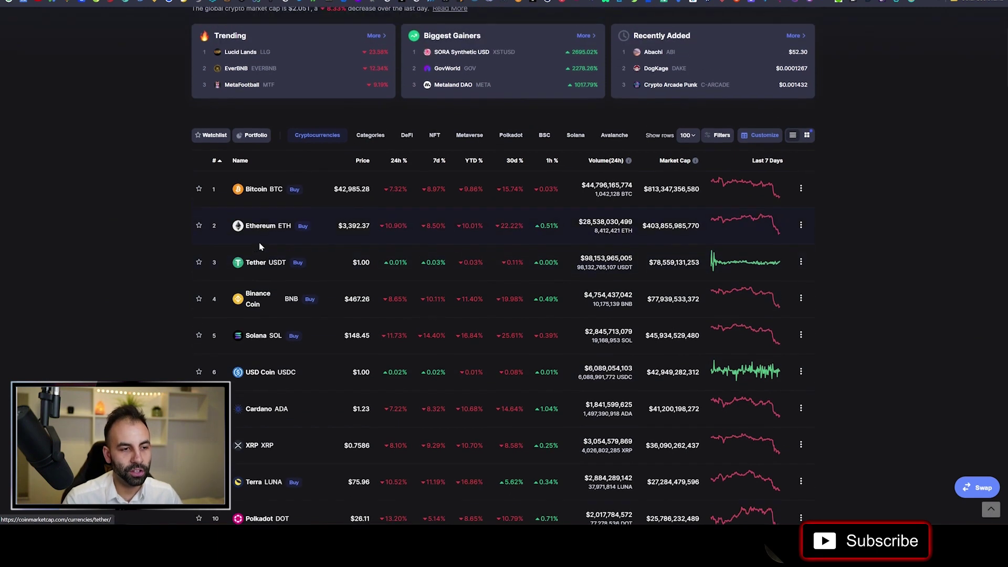
{"action": "scroll", "coordinate": [263, 271], "scroll_direction": "up", "scroll_amount": 4}
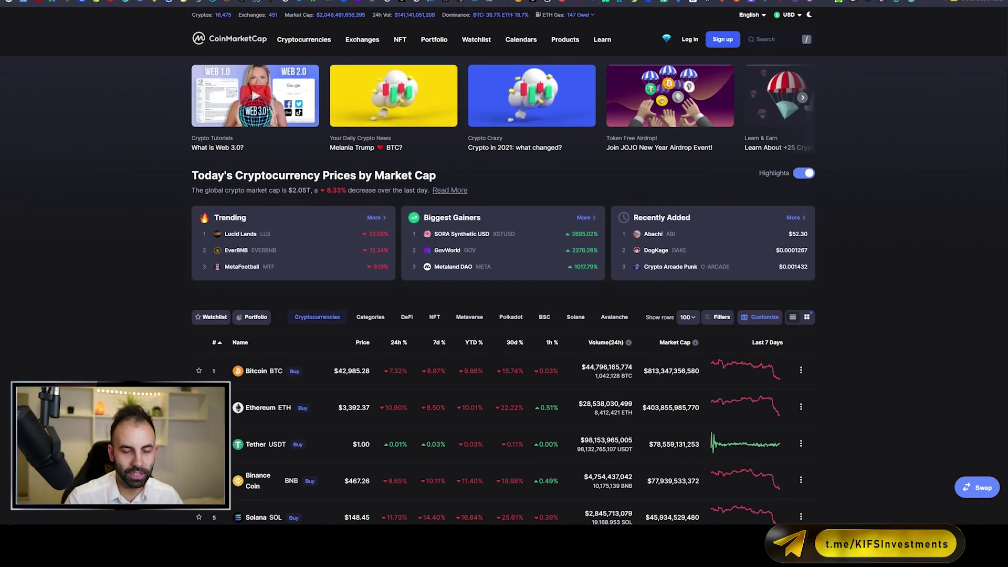
{"action": "left_click", "coordinate": [767, 42]}
{"action": "type", "text": "usdt"}
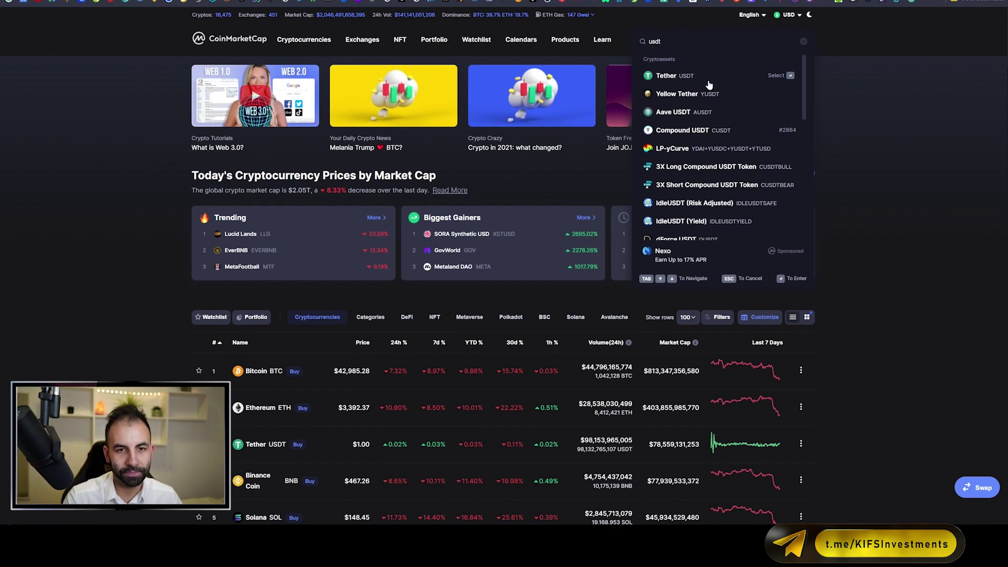
{"action": "left_click", "coordinate": [698, 77]}
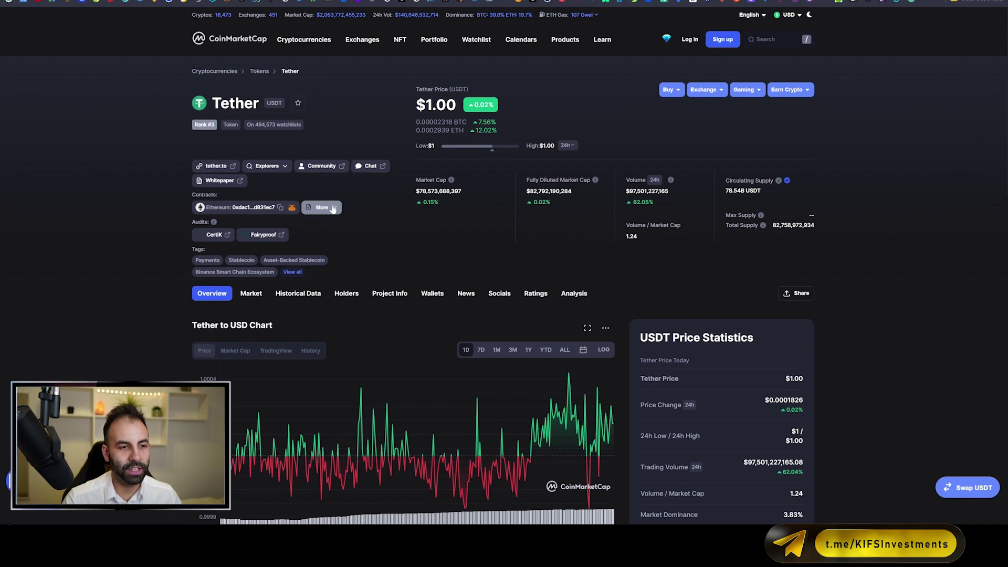
{"action": "mouse_move", "coordinate": [335, 210]}
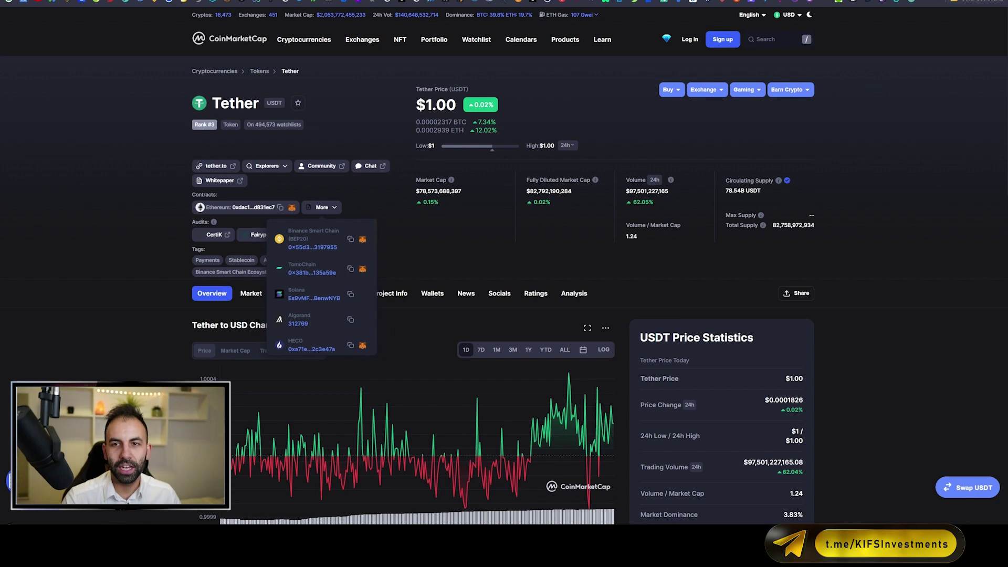
{"action": "left_click", "coordinate": [945, 1]}
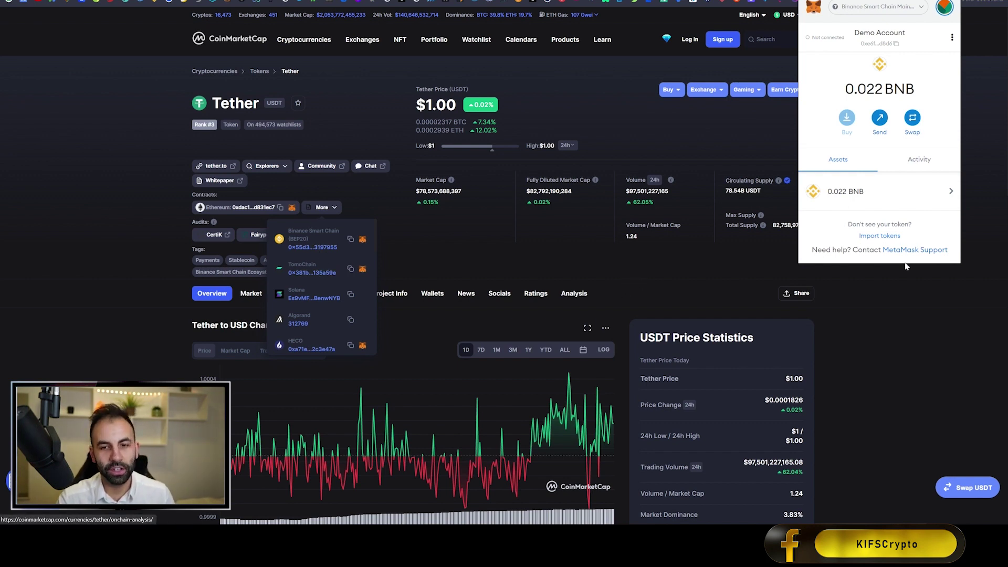
{"action": "left_click", "coordinate": [880, 238]}
{"action": "scroll", "coordinate": [930, 215], "scroll_direction": "down", "scroll_amount": 1}
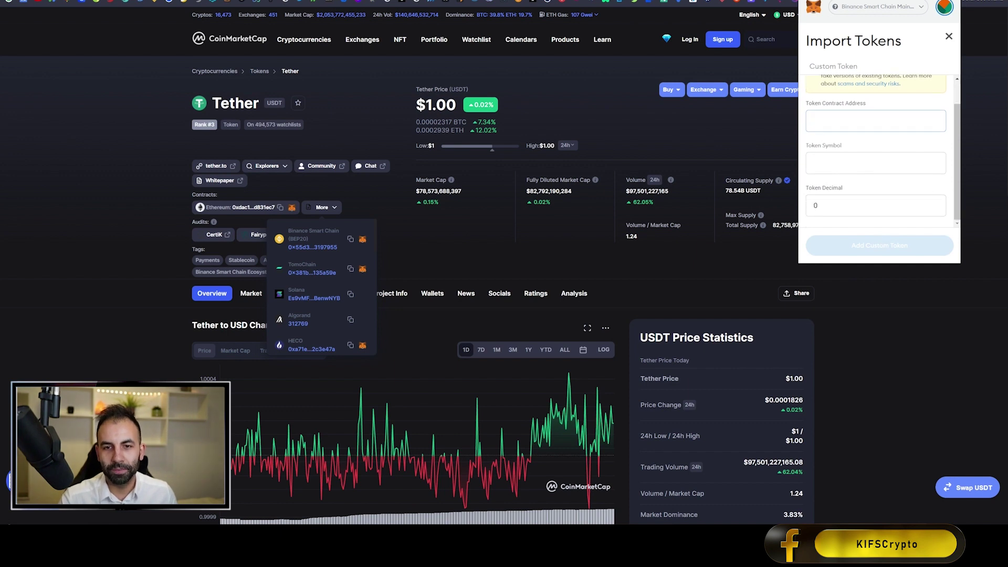
{"action": "scroll", "coordinate": [882, 147], "scroll_direction": "up", "scroll_amount": 1}
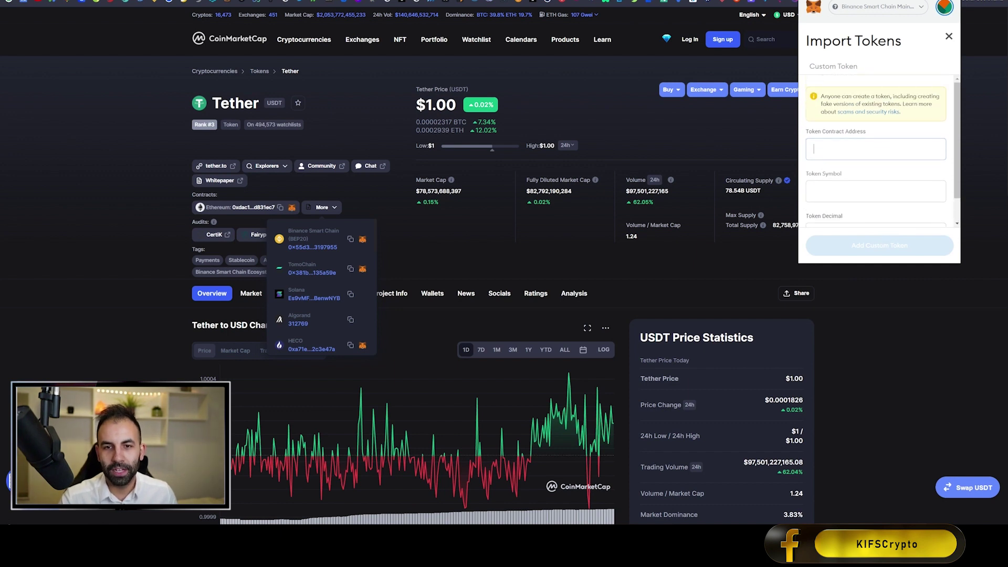
{"action": "left_click", "coordinate": [949, 37]}
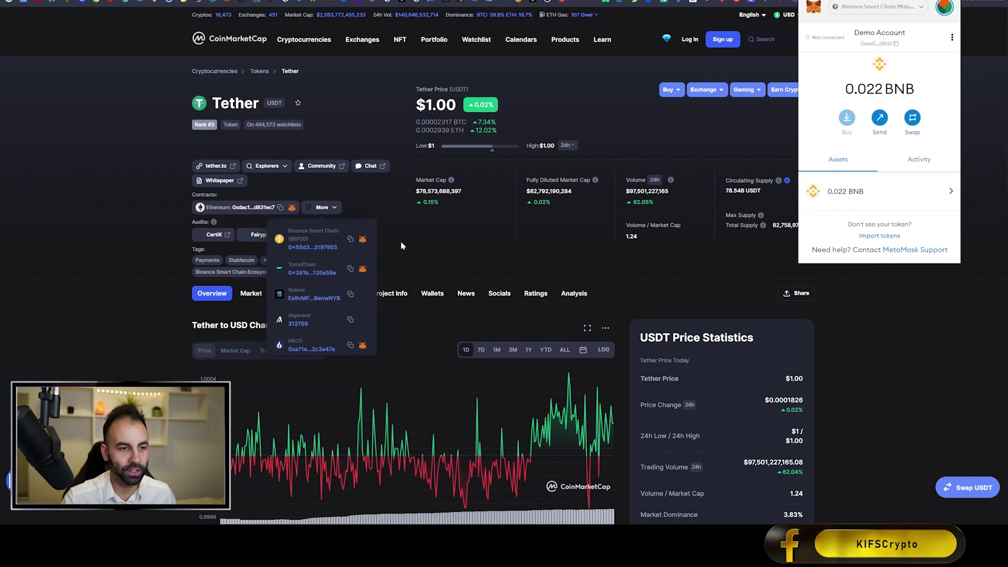
{"action": "left_click", "coordinate": [362, 240]}
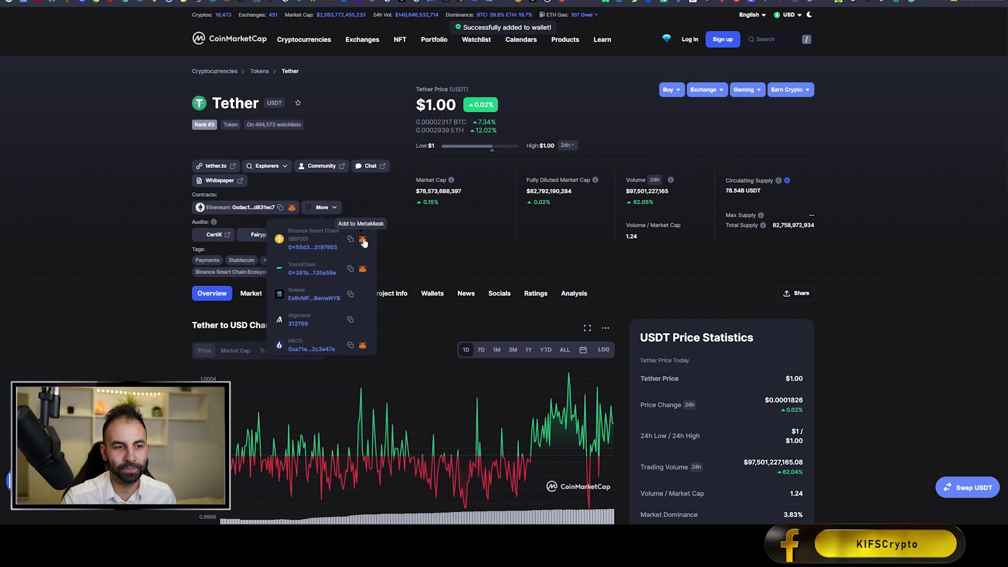
{"action": "left_click", "coordinate": [362, 239]}
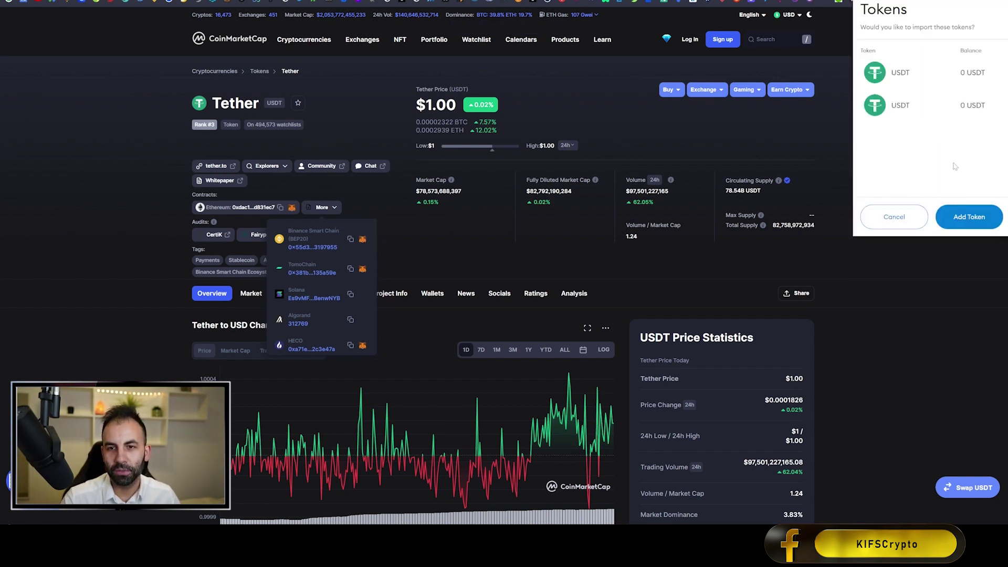
{"action": "left_click", "coordinate": [902, 219]}
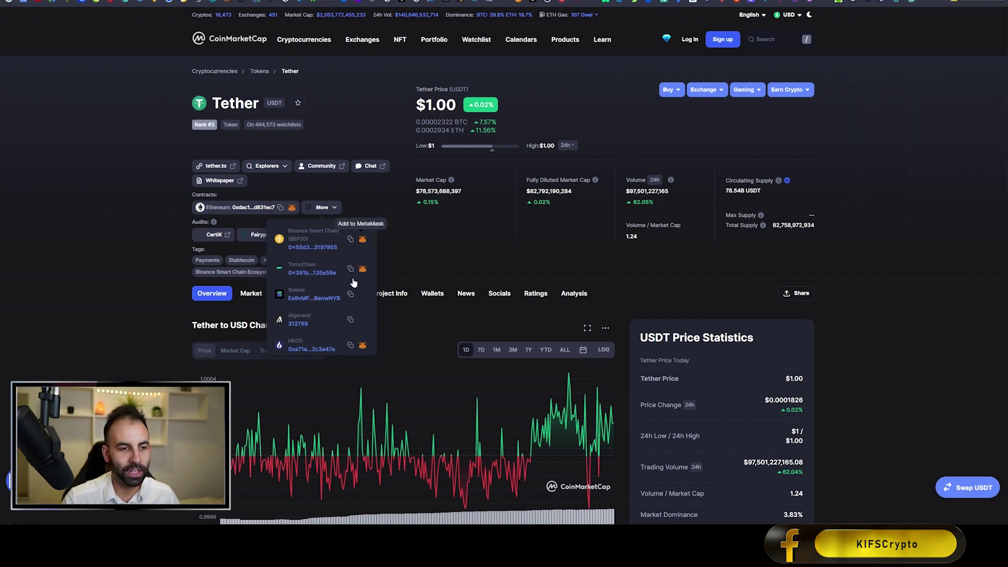
Step: Add Tether's Binance Smart Chain (BEP20) contract to MetaMask as a USDT token and check the wallet's asset list
{"action": "left_click", "coordinate": [362, 240]}
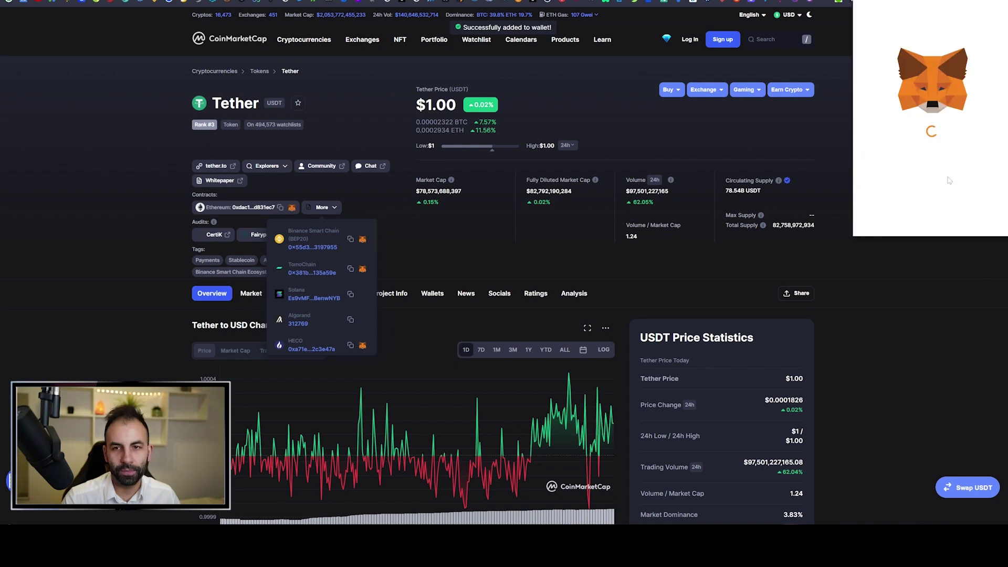
{"action": "left_click", "coordinate": [970, 217]}
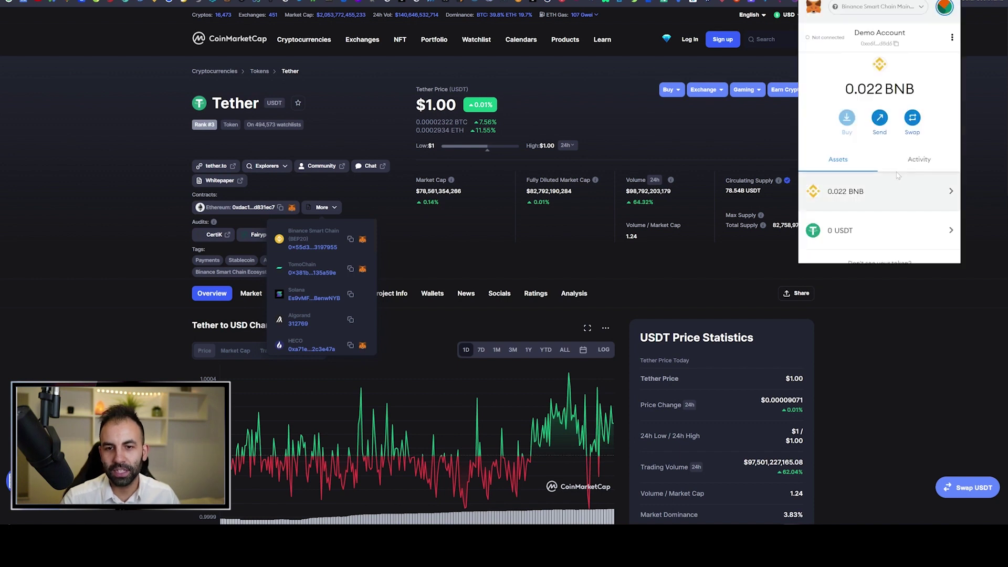
{"action": "scroll", "coordinate": [851, 200], "scroll_direction": "down", "scroll_amount": 2}
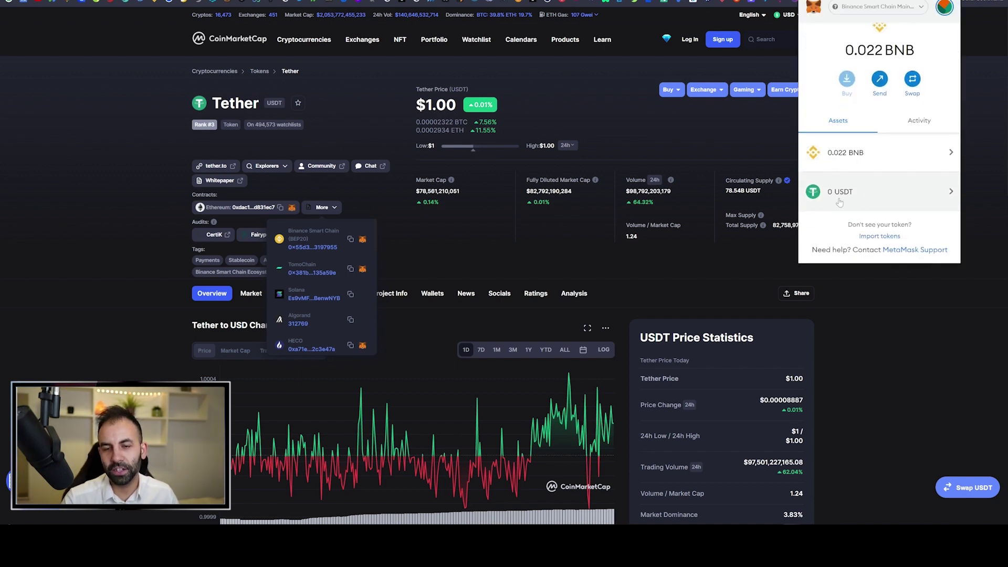